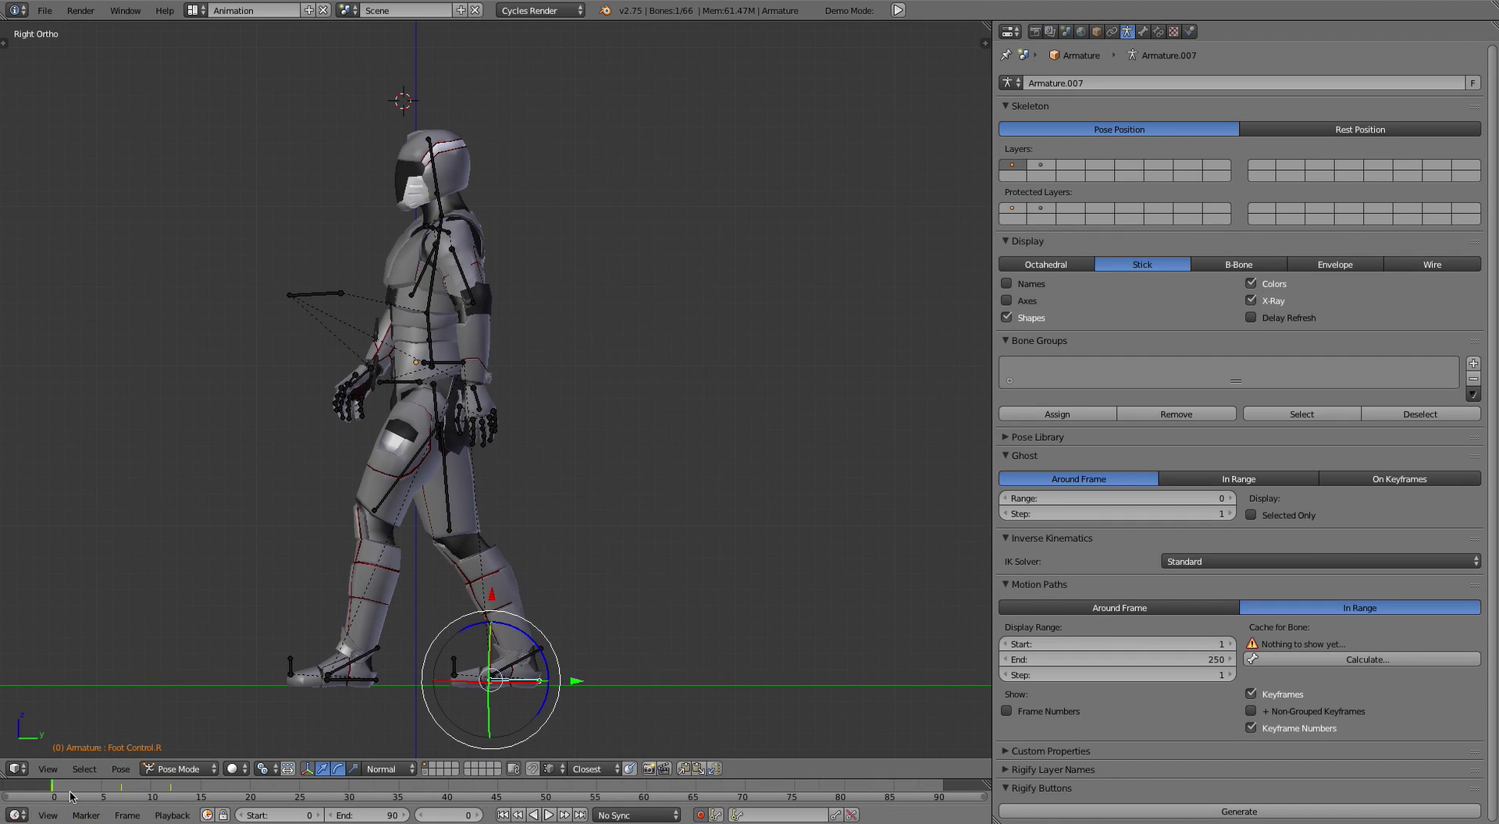
pyautogui.moveTo(59, 792); pyautogui.dragTo(31, 783)
pyautogui.keyDown('shift'); pyautogui.moveTo(433, 500); pyautogui.dragTo(499, 507, button='middle'); pyautogui.keyUp('shift')
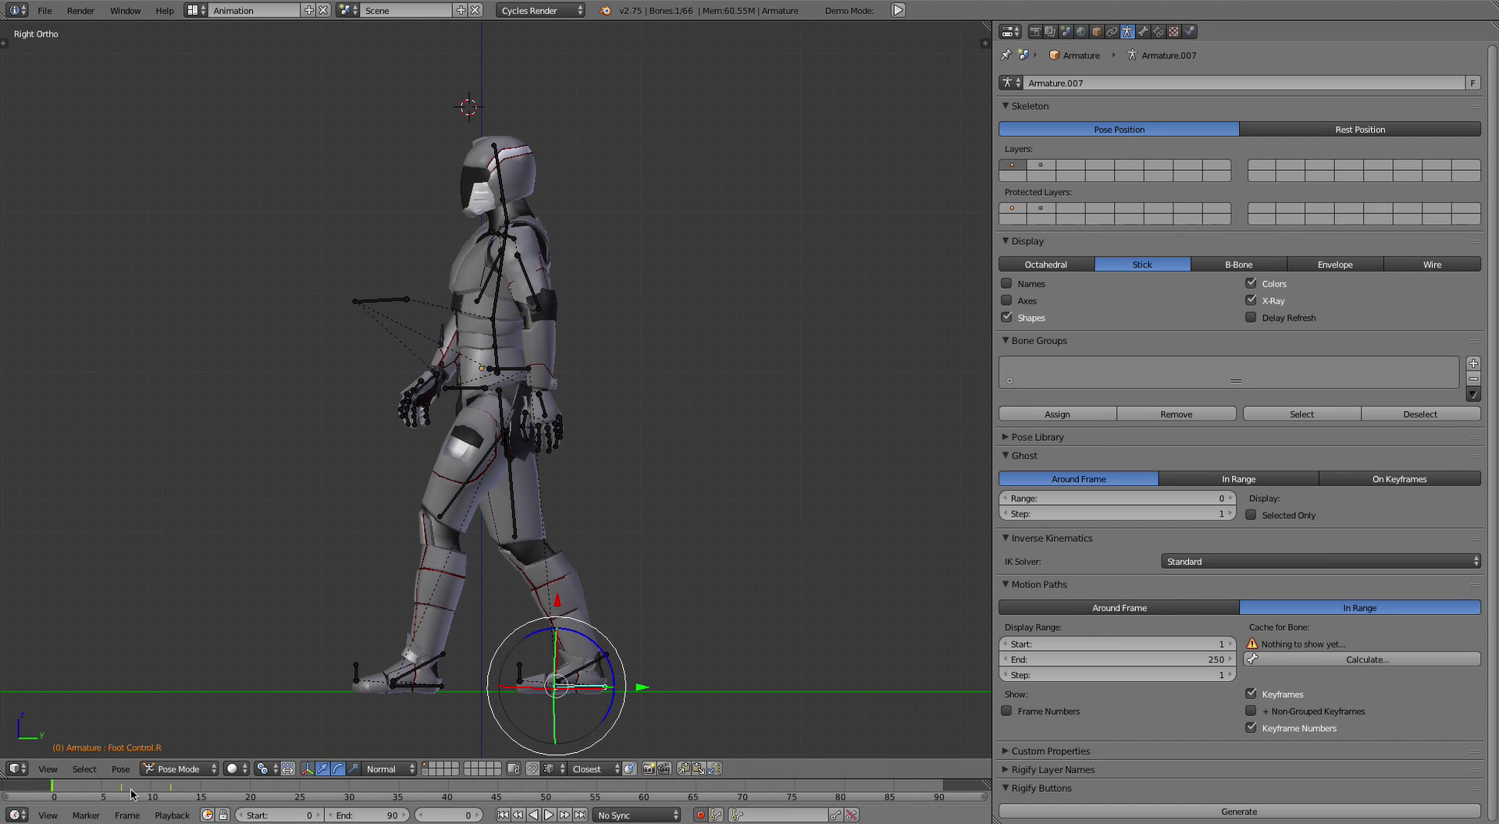
pyautogui.moveTo(61, 790)
pyautogui.mouseDown()
pyautogui.moveTo(159, 791)
pyautogui.moveTo(48, 786)
pyautogui.moveTo(125, 791)
pyautogui.moveTo(55, 802)
pyautogui.moveTo(220, 791)
pyautogui.moveTo(31, 798)
pyautogui.mouseUp()
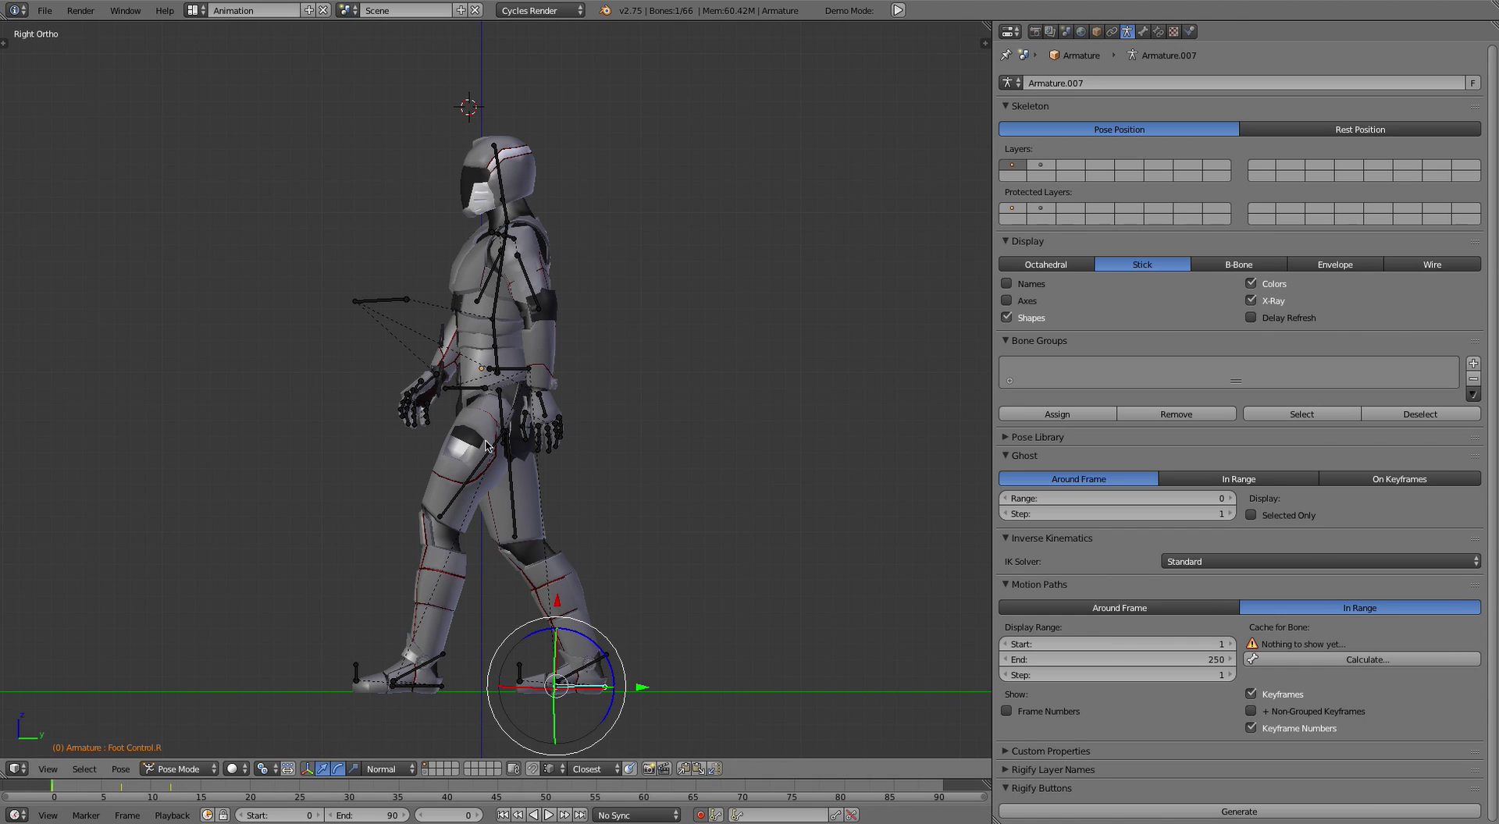
pyautogui.keyDown('shift'); pyautogui.moveTo(543, 568); pyautogui.dragTo(592, 579, button='middle'); pyautogui.keyUp('shift')
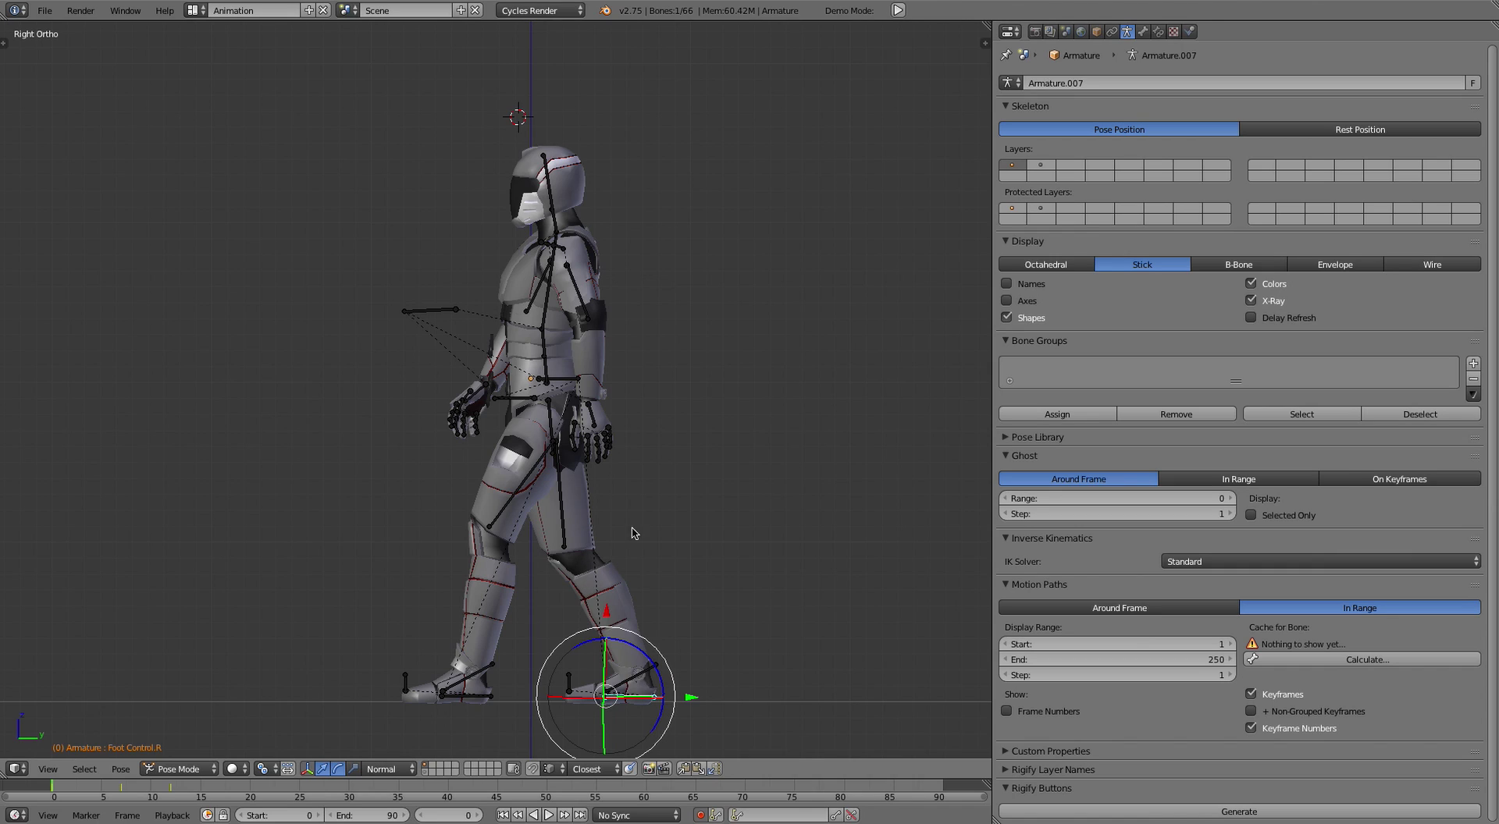
# Select all visible bones of the armature and look at its object properties before returning to the armature data properties
pyautogui.press('h')
pyautogui.press('a')
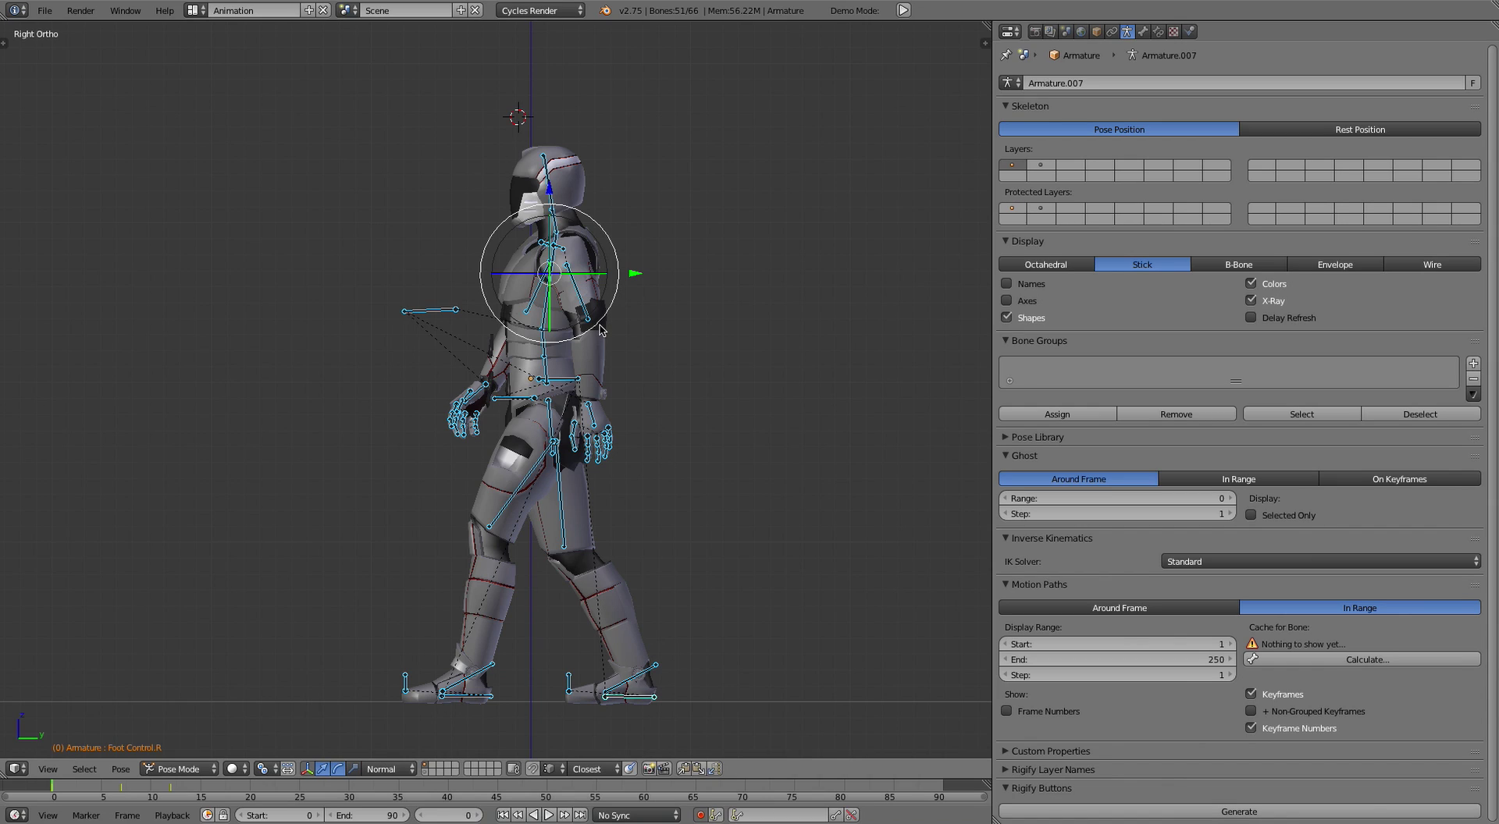
pyautogui.click(1096, 32)
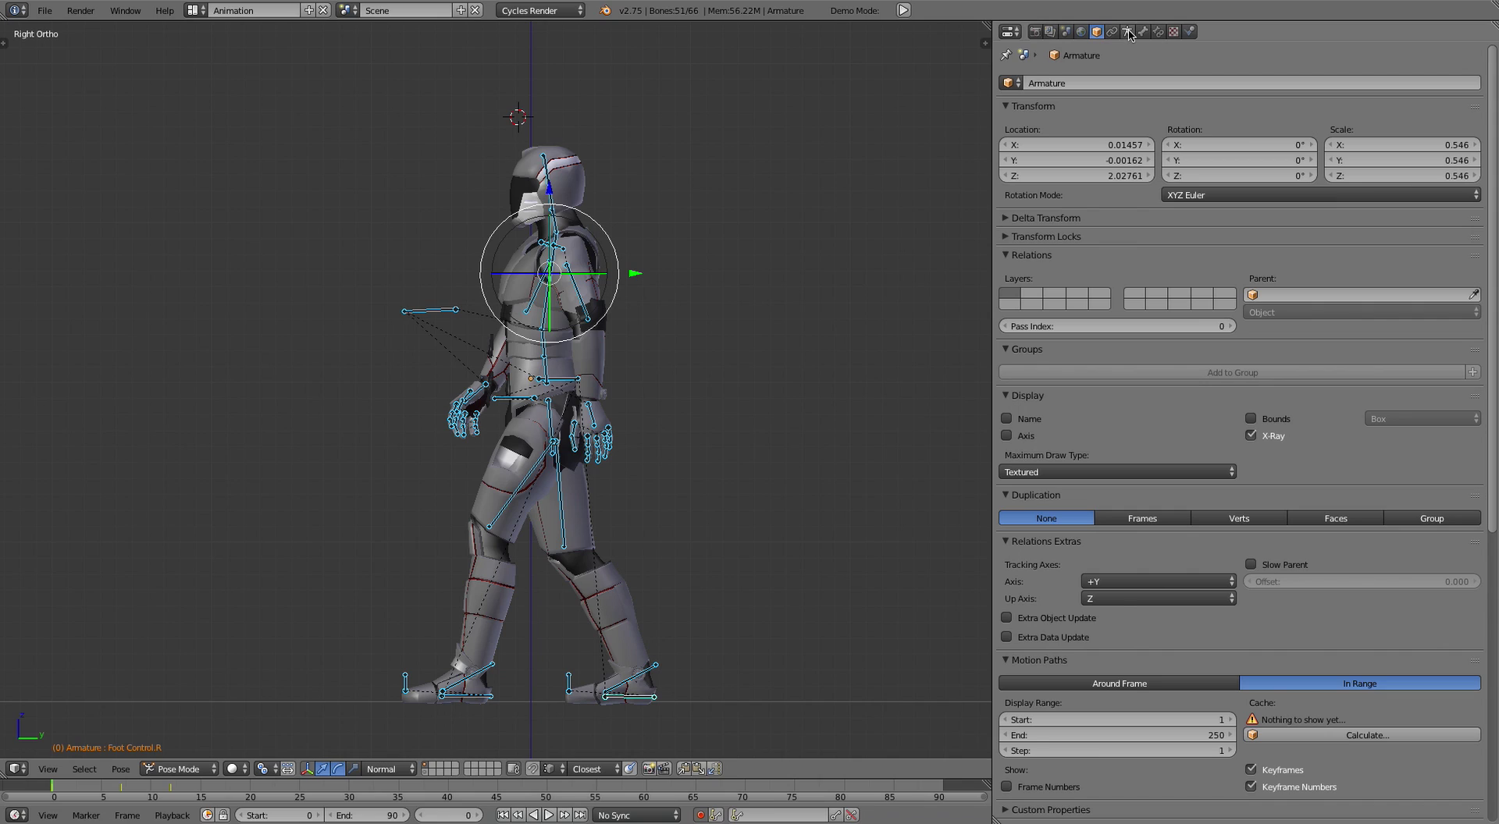
pyautogui.click(1126, 31)
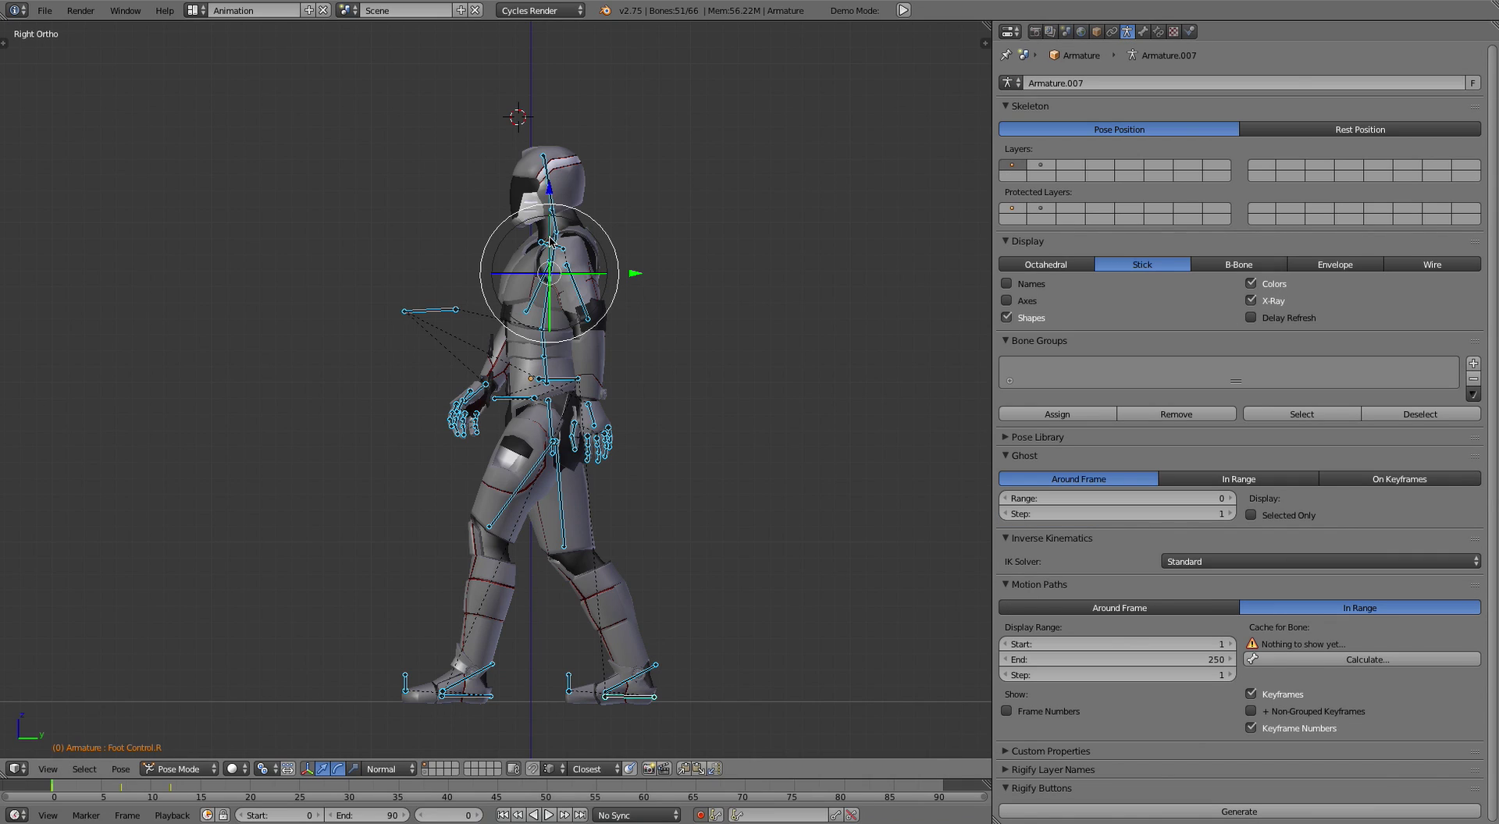
# Select the Foot Control.R bone and, at frame 7, set the armature's ghost range around the current frame to 4
pyautogui.rightClick(549, 178)
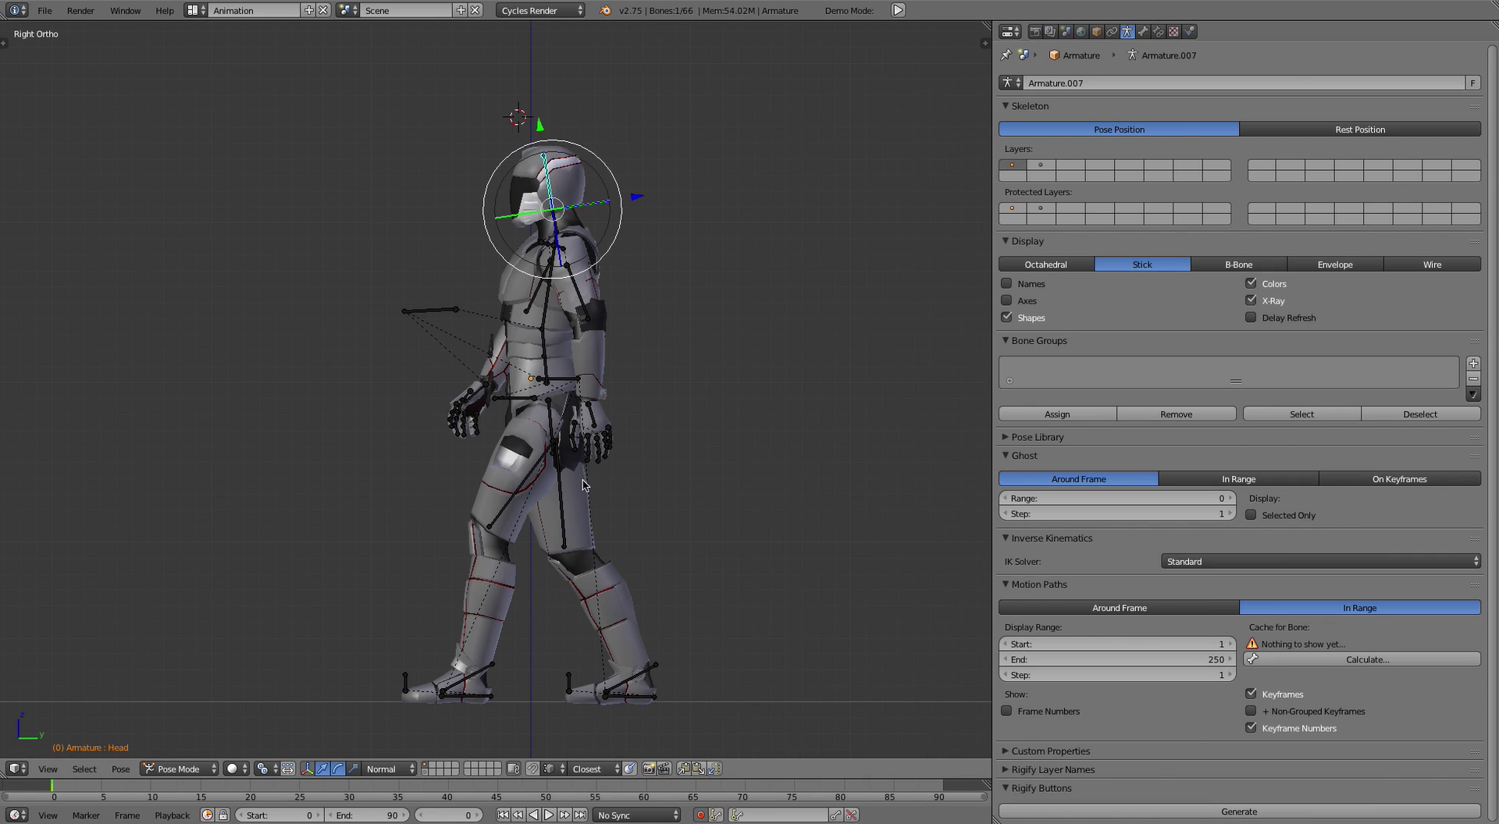
pyautogui.rightClick(646, 698)
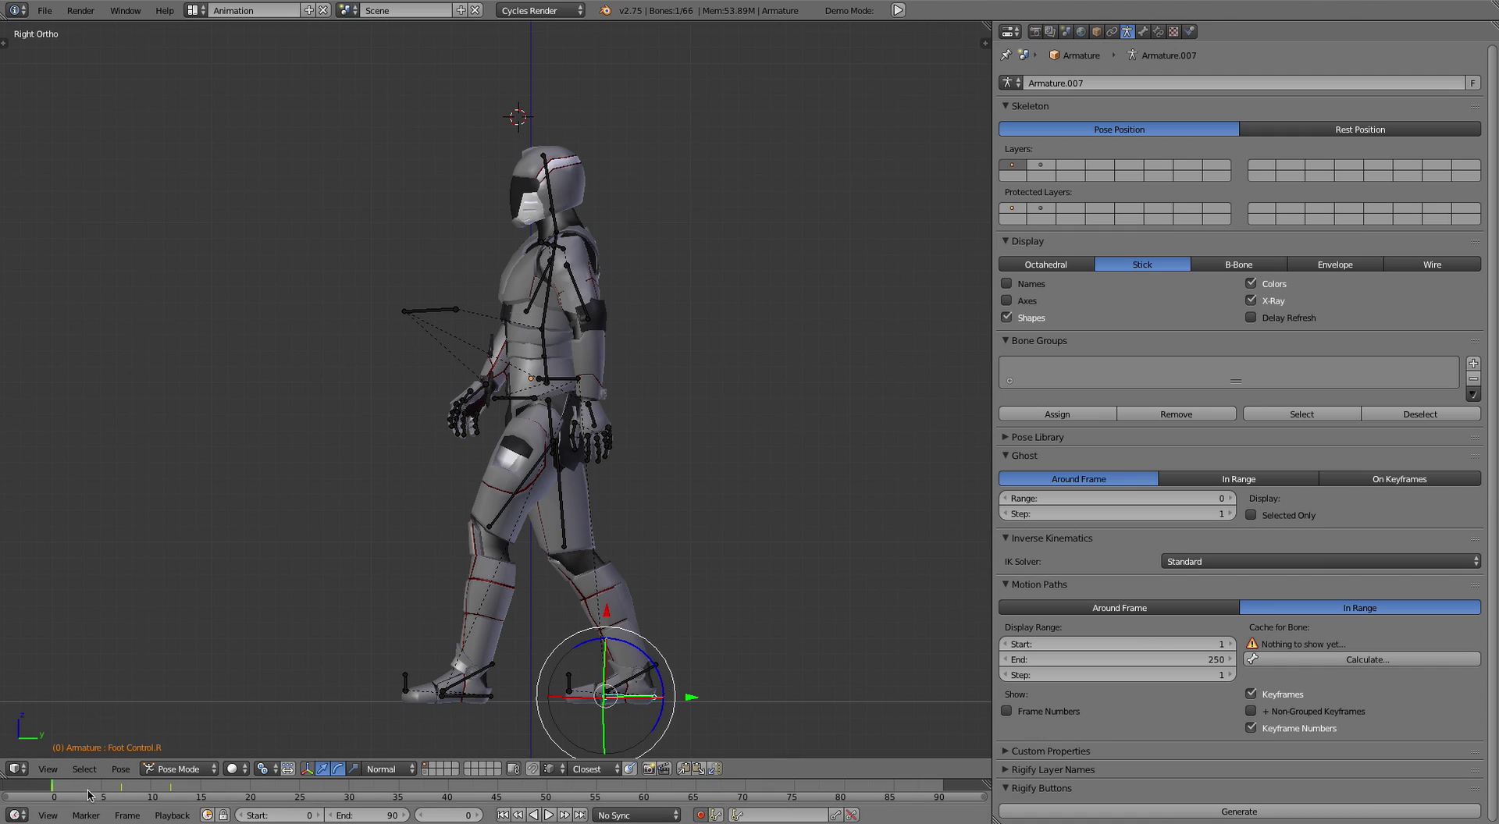
pyautogui.moveTo(113, 791); pyautogui.dragTo(122, 795)
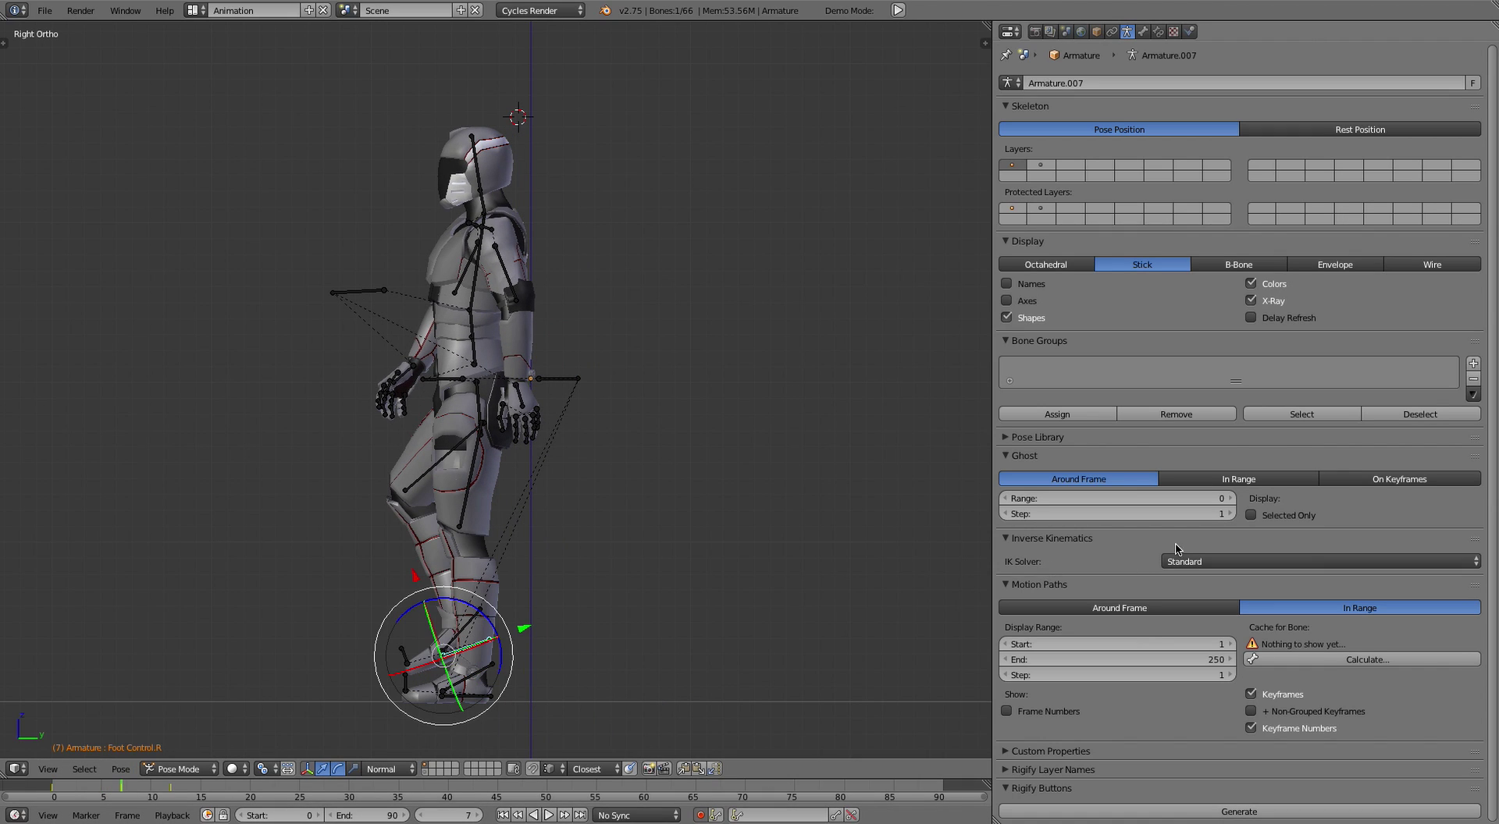
pyautogui.click(1233, 500)
pyautogui.click(1233, 499)
pyautogui.click(1232, 500)
pyautogui.click(1232, 499)
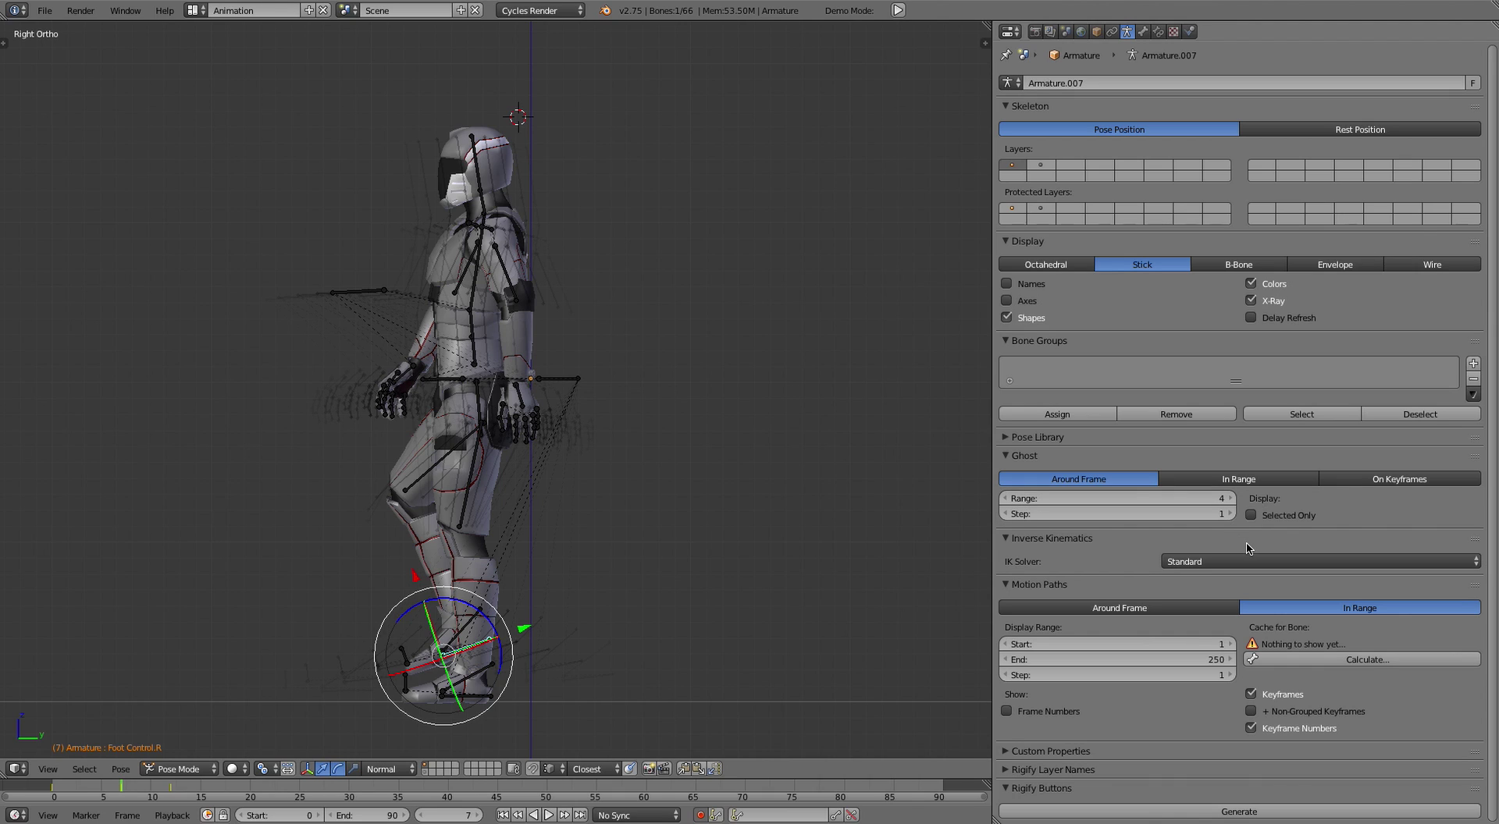
# Examine the ghosted bones around the character's hands, legs and feet from the side
pyautogui.scroll(2, 418, 379)
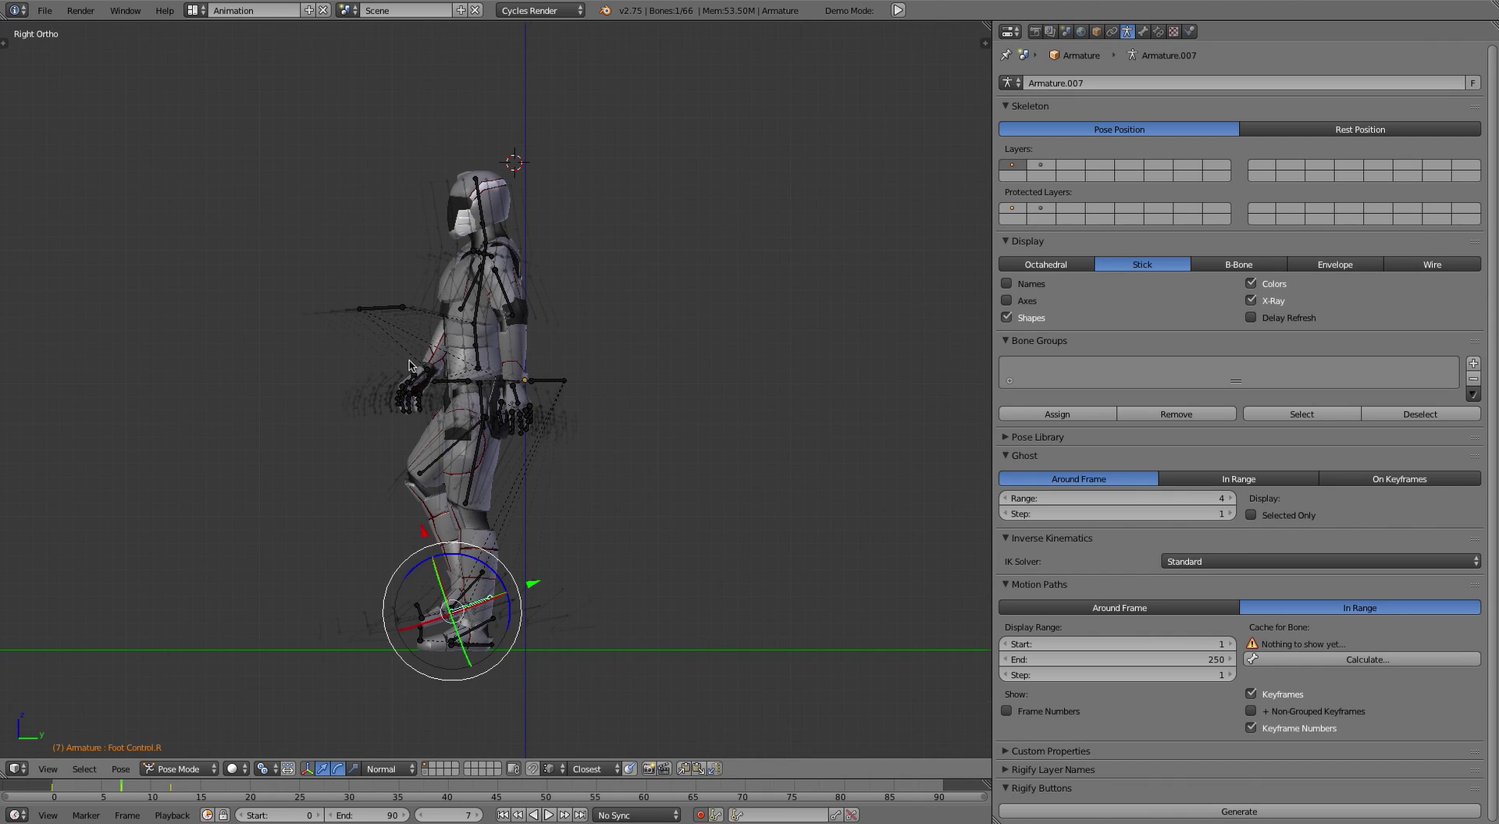
pyautogui.scroll(-1, 409, 364)
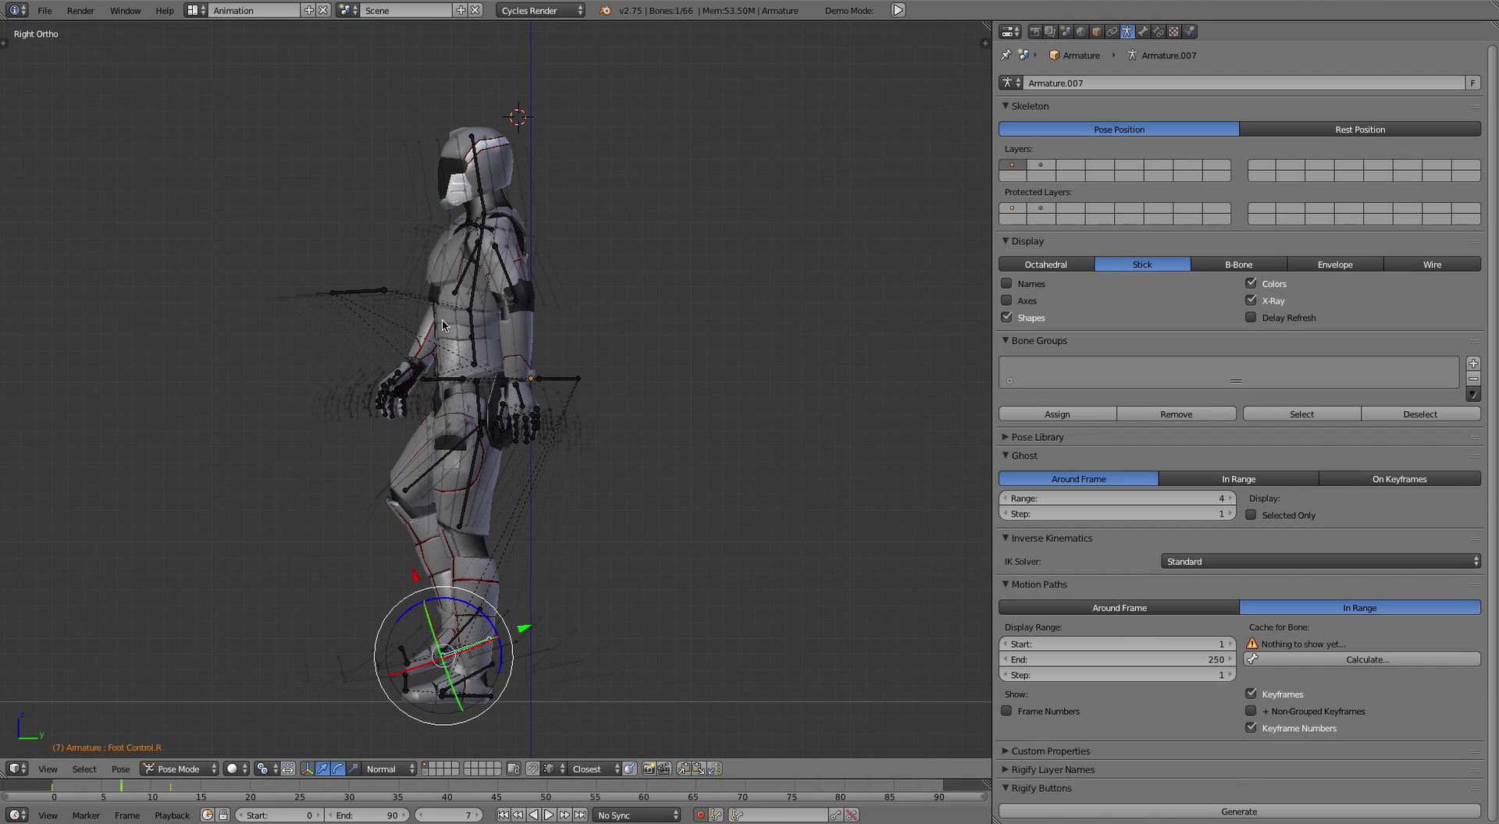
pyautogui.keyDown('shift'); pyautogui.moveTo(481, 319); pyautogui.dragTo(522, 292, button='middle'); pyautogui.keyUp('shift')
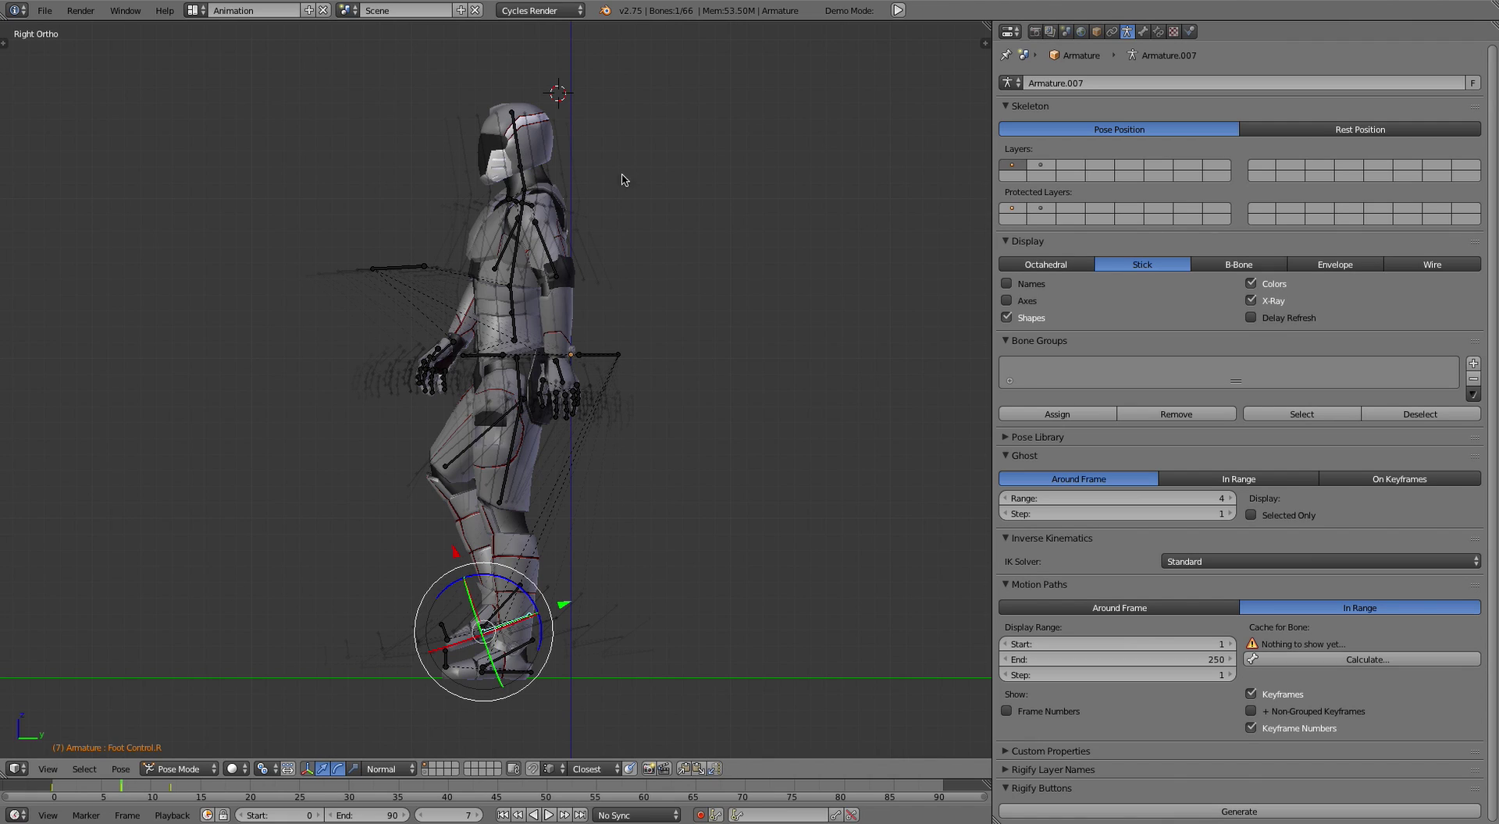
pyautogui.keyDown('shift'); pyautogui.moveTo(581, 193); pyautogui.dragTo(629, 183, button='middle'); pyautogui.keyUp('shift')
pyautogui.scroll(3, 589, 434)
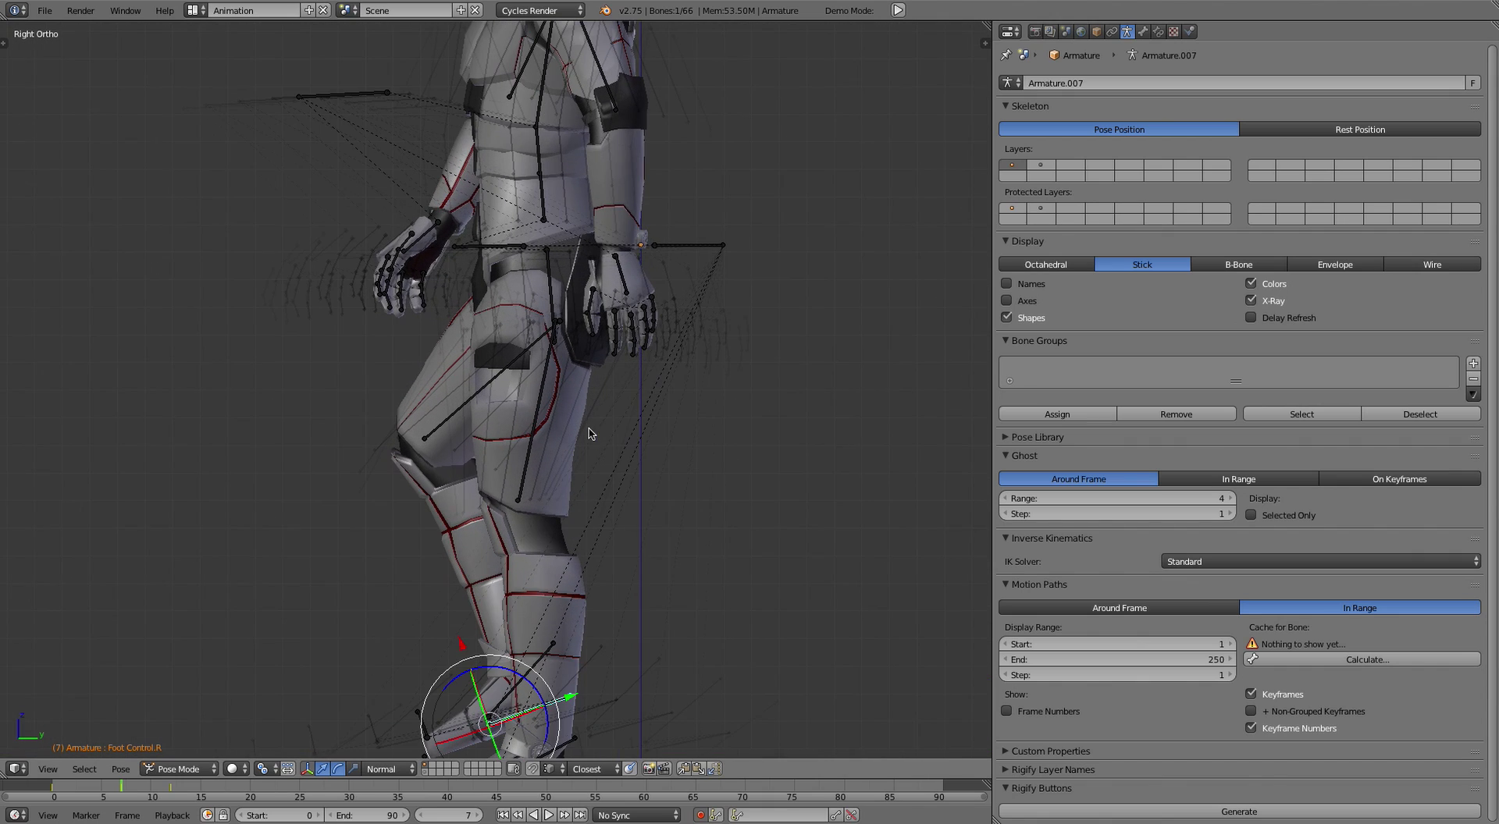
pyautogui.keyDown('shift'); pyautogui.moveTo(629, 500); pyautogui.dragTo(627, 360, button='middle'); pyautogui.keyUp('shift')
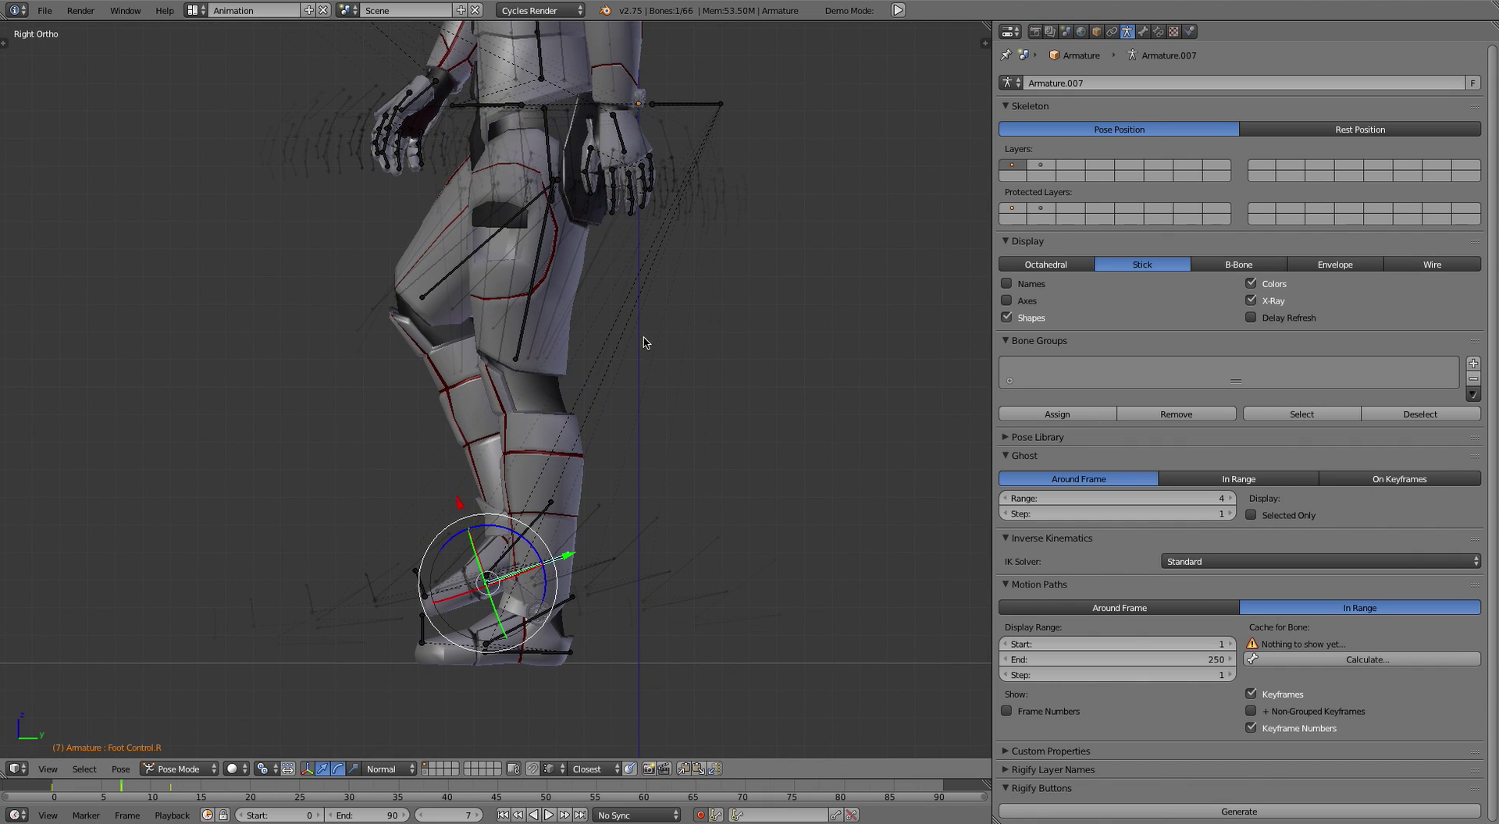
pyautogui.scroll(-3, 645, 342)
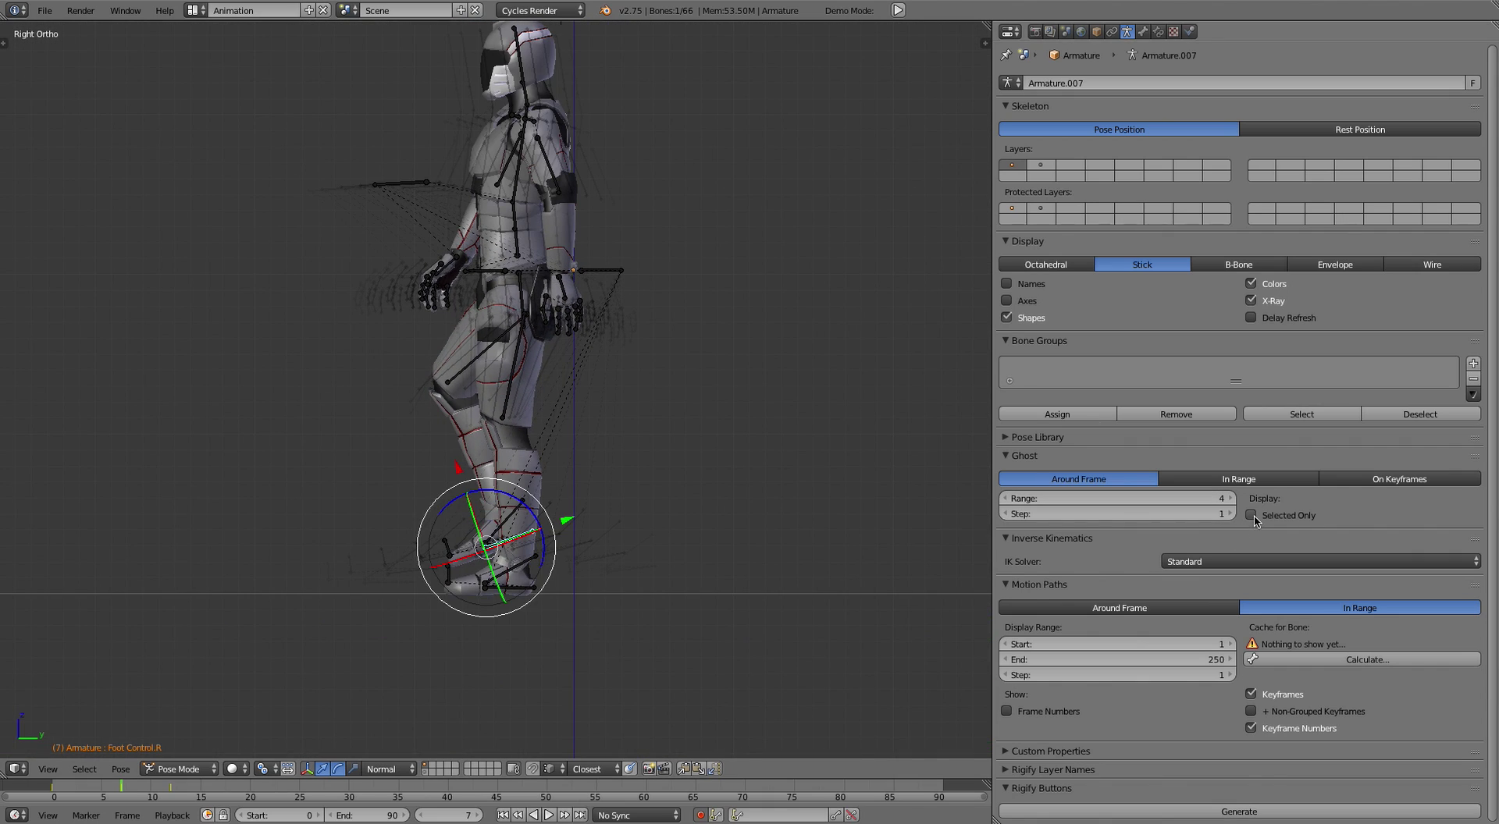
# Limit the ghost display to selected bones only and inspect the ghosts of the right foot control
pyautogui.click(1251, 515)
pyautogui.scroll(2, 646, 452)
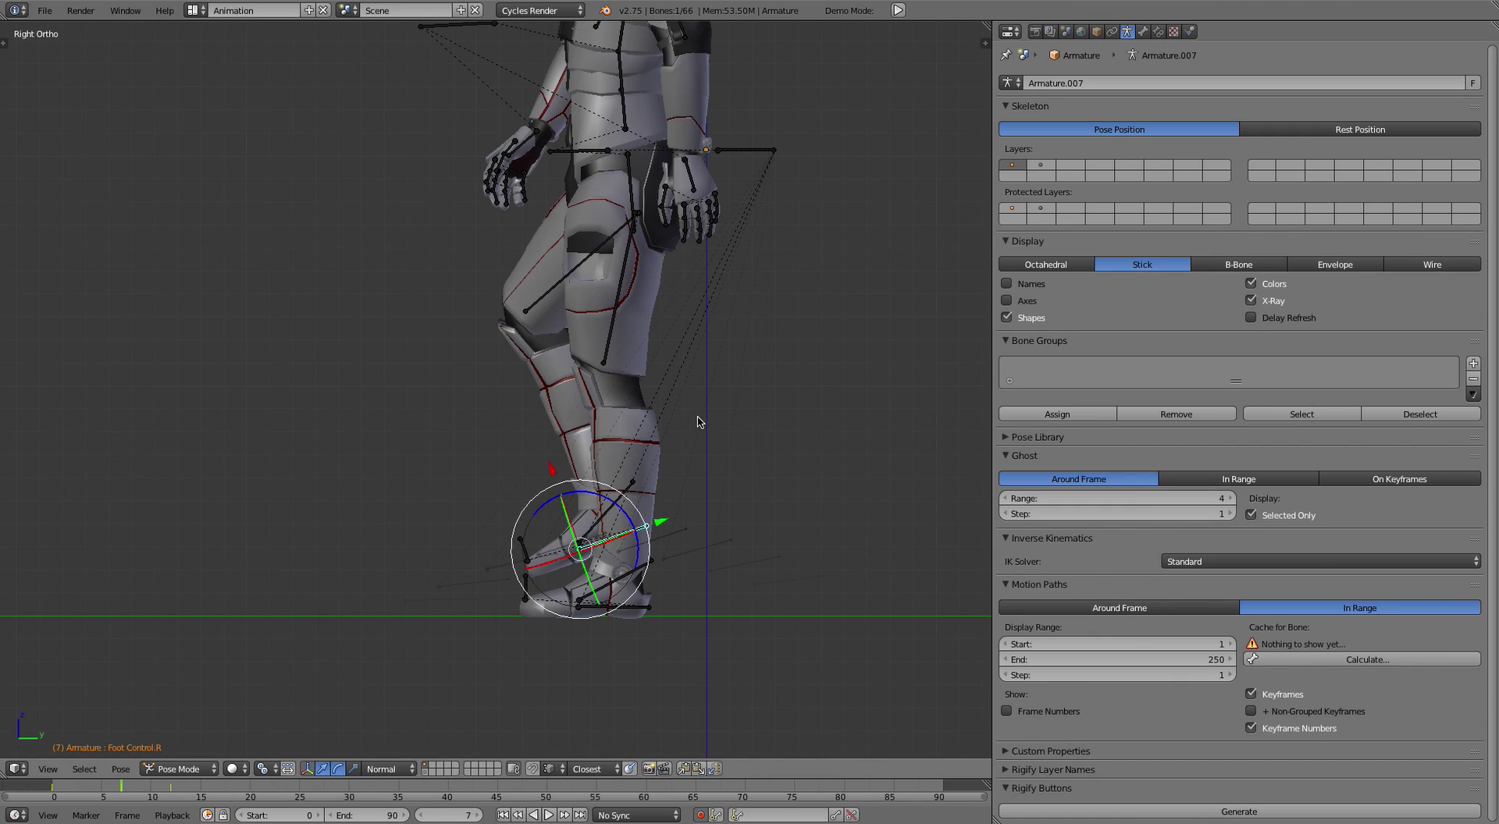
pyautogui.scroll(1, 644, 399)
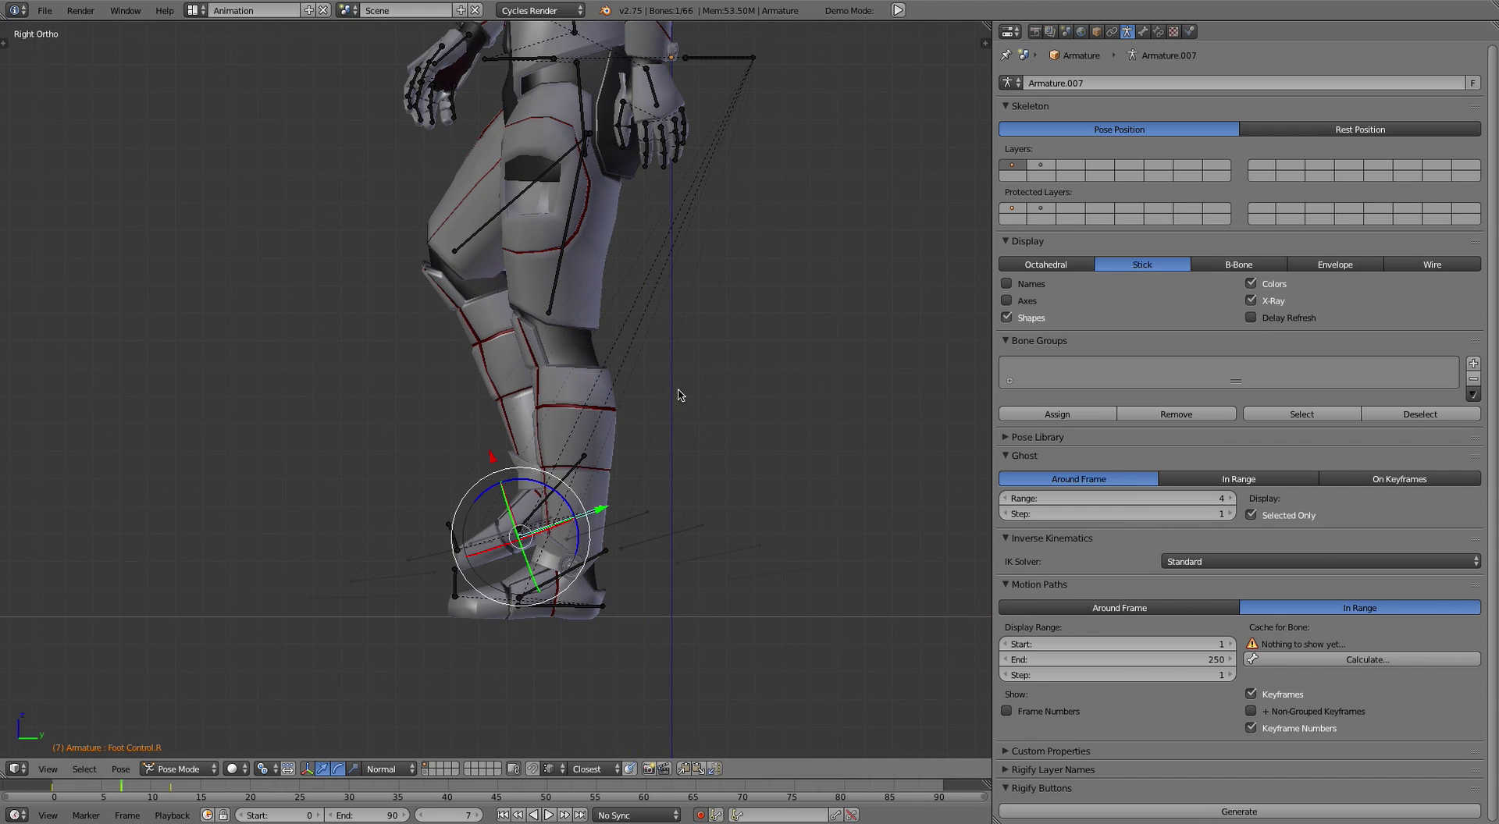
# Try the Octahedral and B-Bone display styles on the armature and inspect the foot ghosts with B-Bone shapes
pyautogui.click(1069, 264)
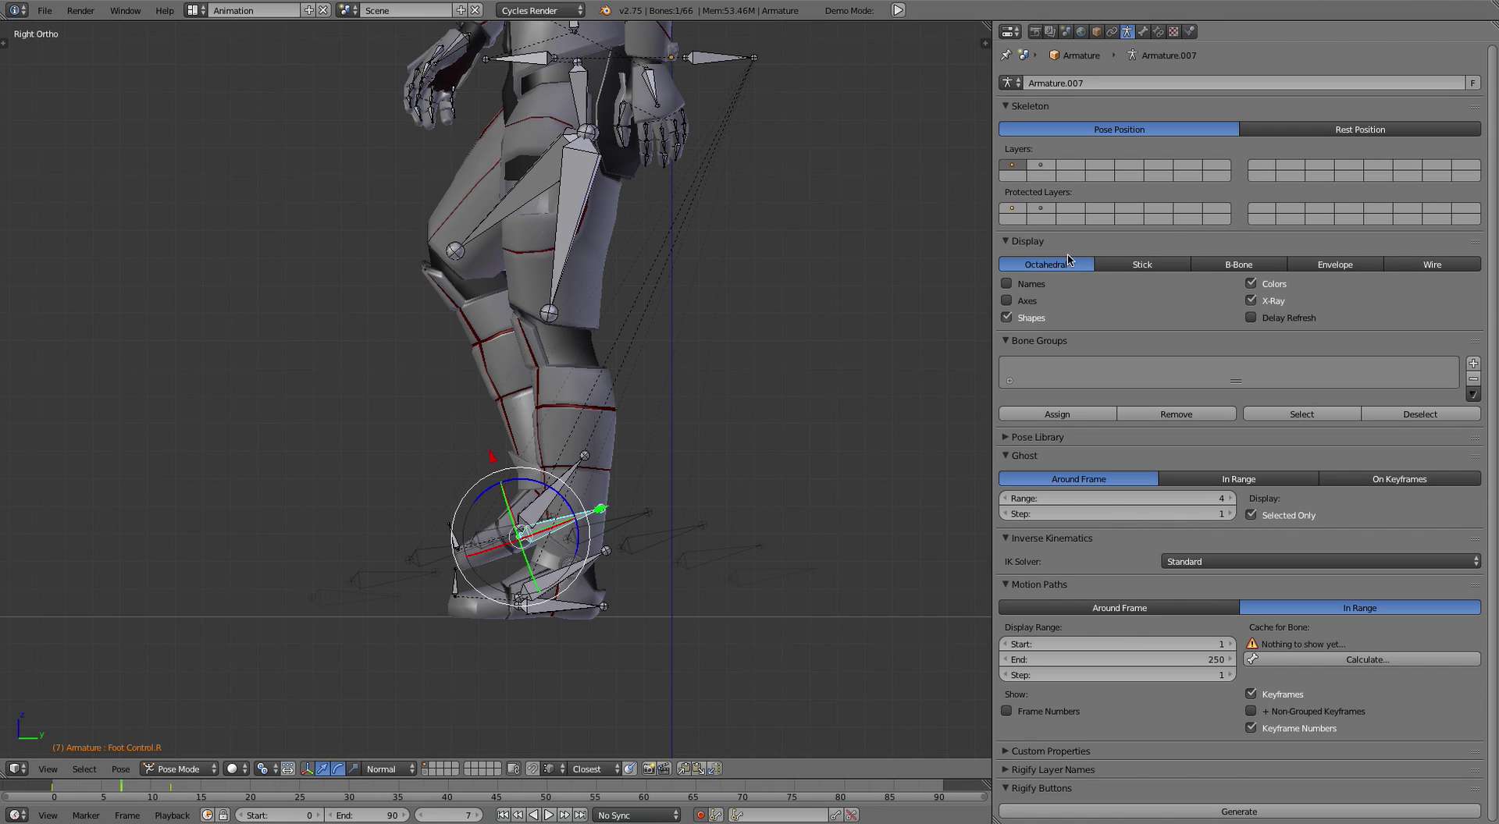
pyautogui.click(1229, 267)
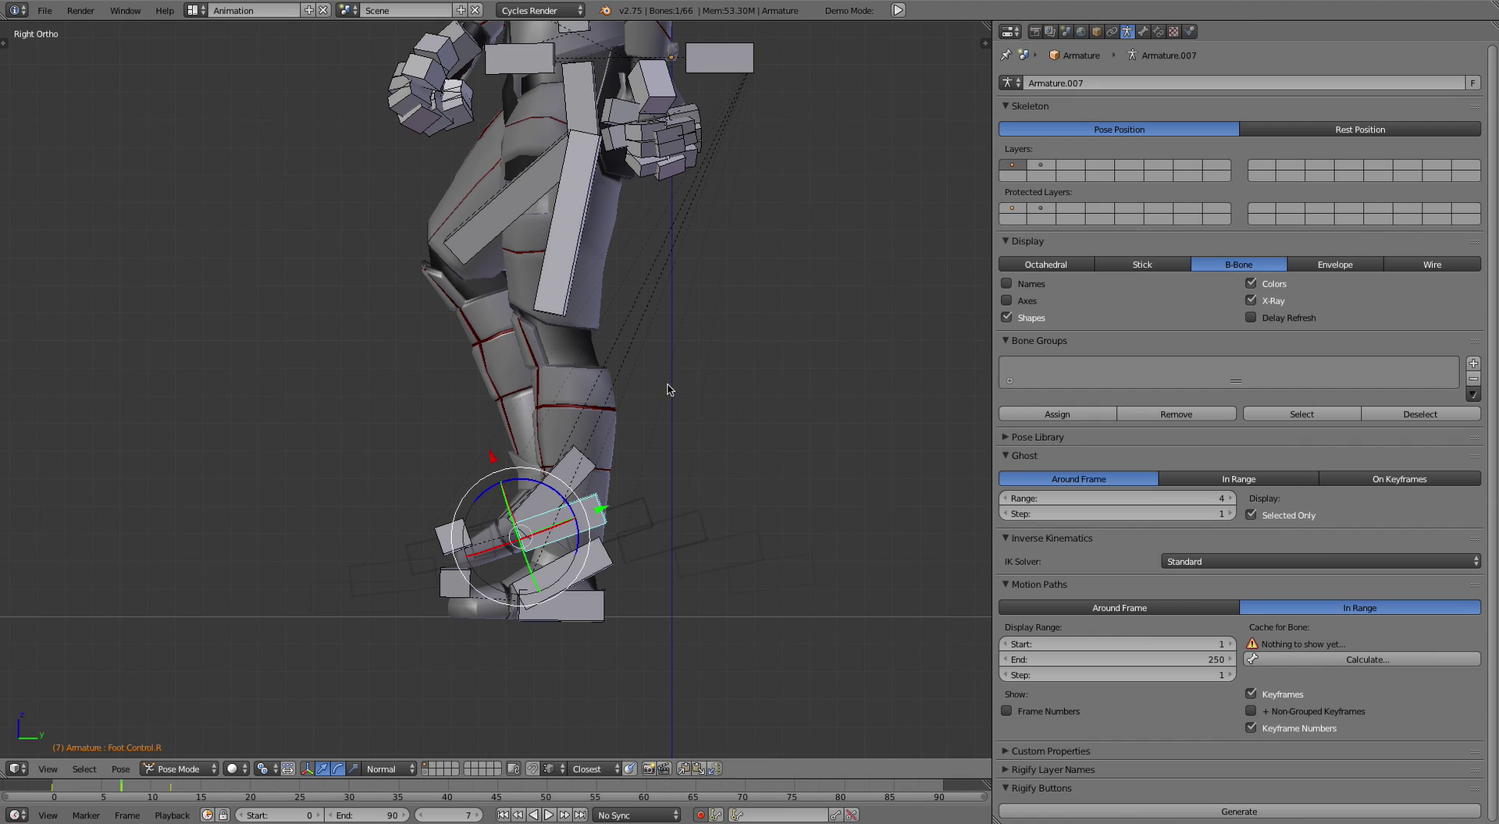
pyautogui.keyDown('shift'); pyautogui.moveTo(669, 391); pyautogui.dragTo(653, 395, button='middle'); pyautogui.keyUp('shift')
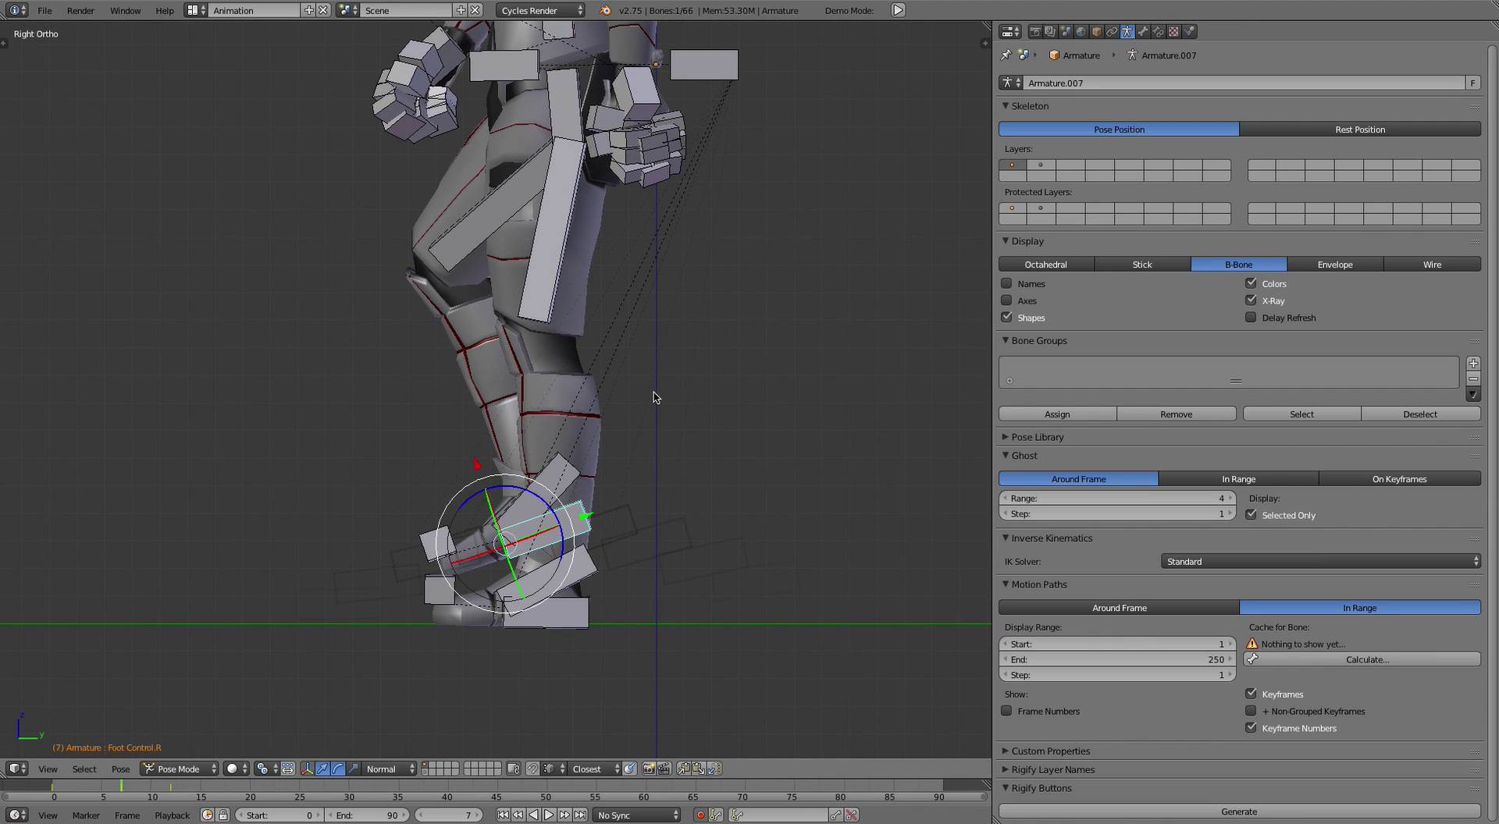
pyautogui.moveTo(717, 446); pyautogui.dragTo(691, 443, button='middle')
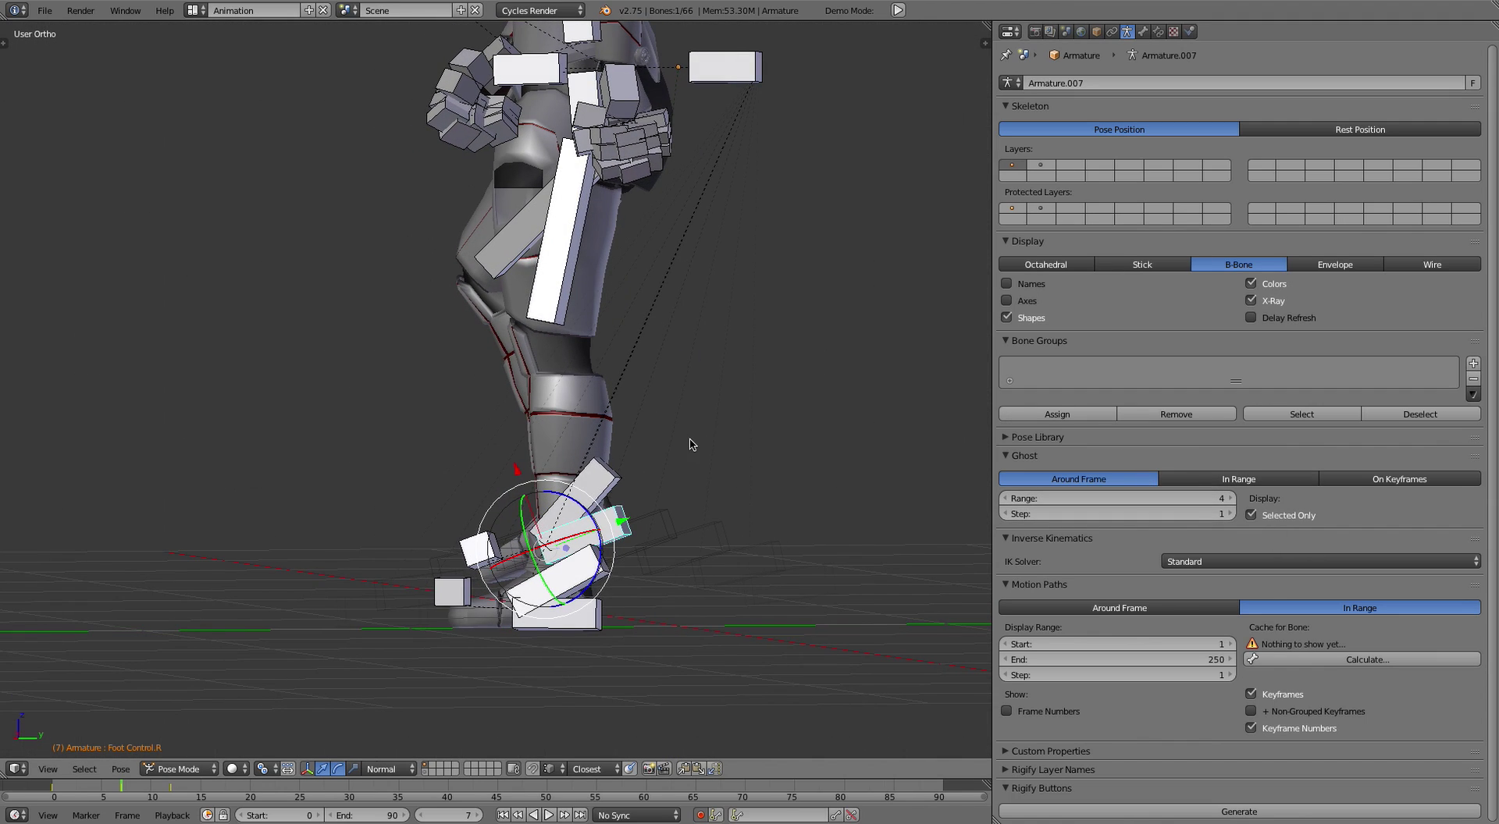
pyautogui.press('KP_3')
pyautogui.scroll(3, 663, 441)
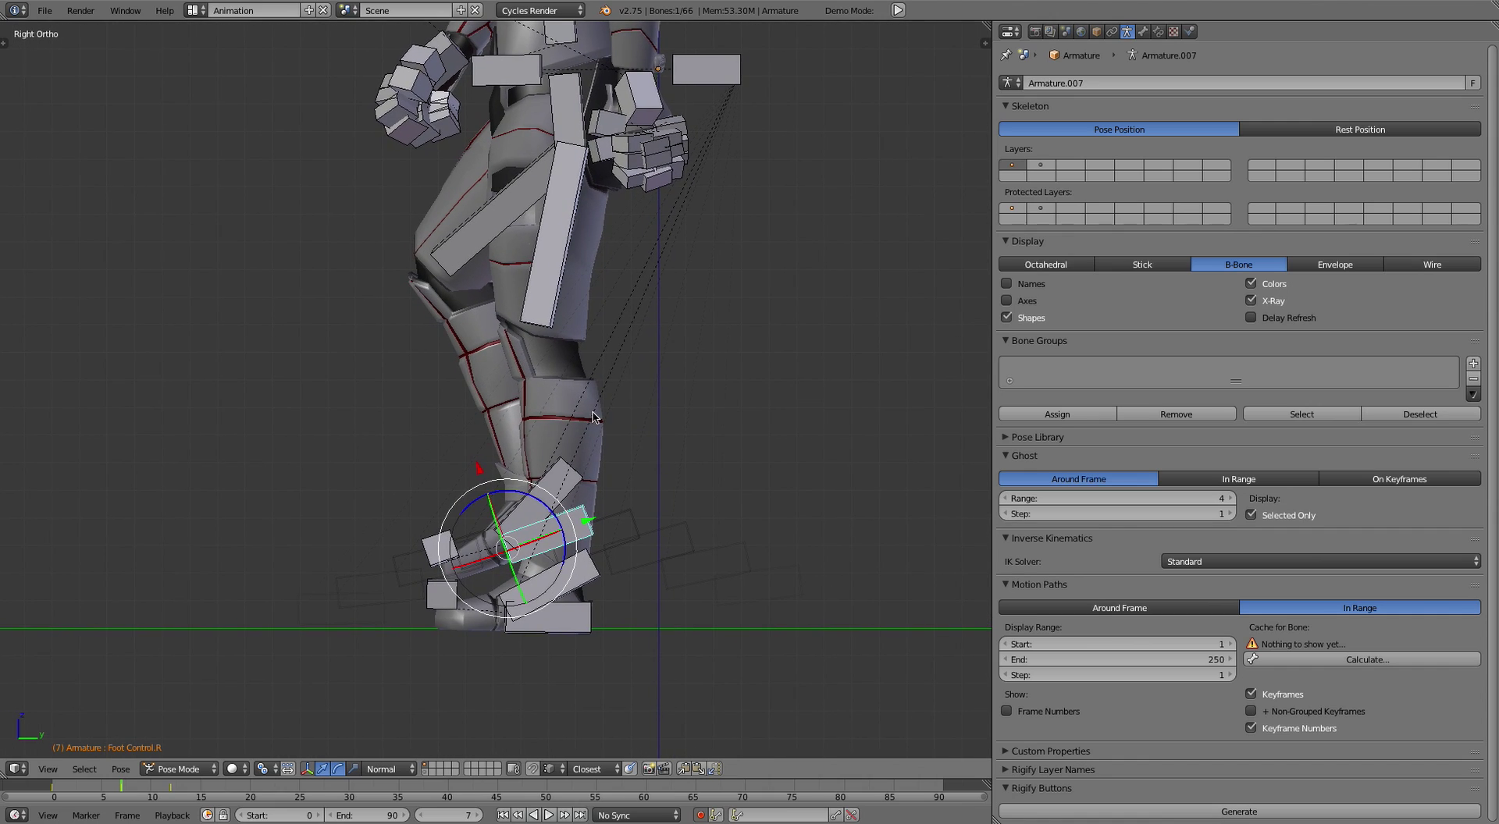
pyautogui.keyDown('shift'); pyautogui.moveTo(684, 446); pyautogui.dragTo(627, 393, button='middle'); pyautogui.keyUp('shift')
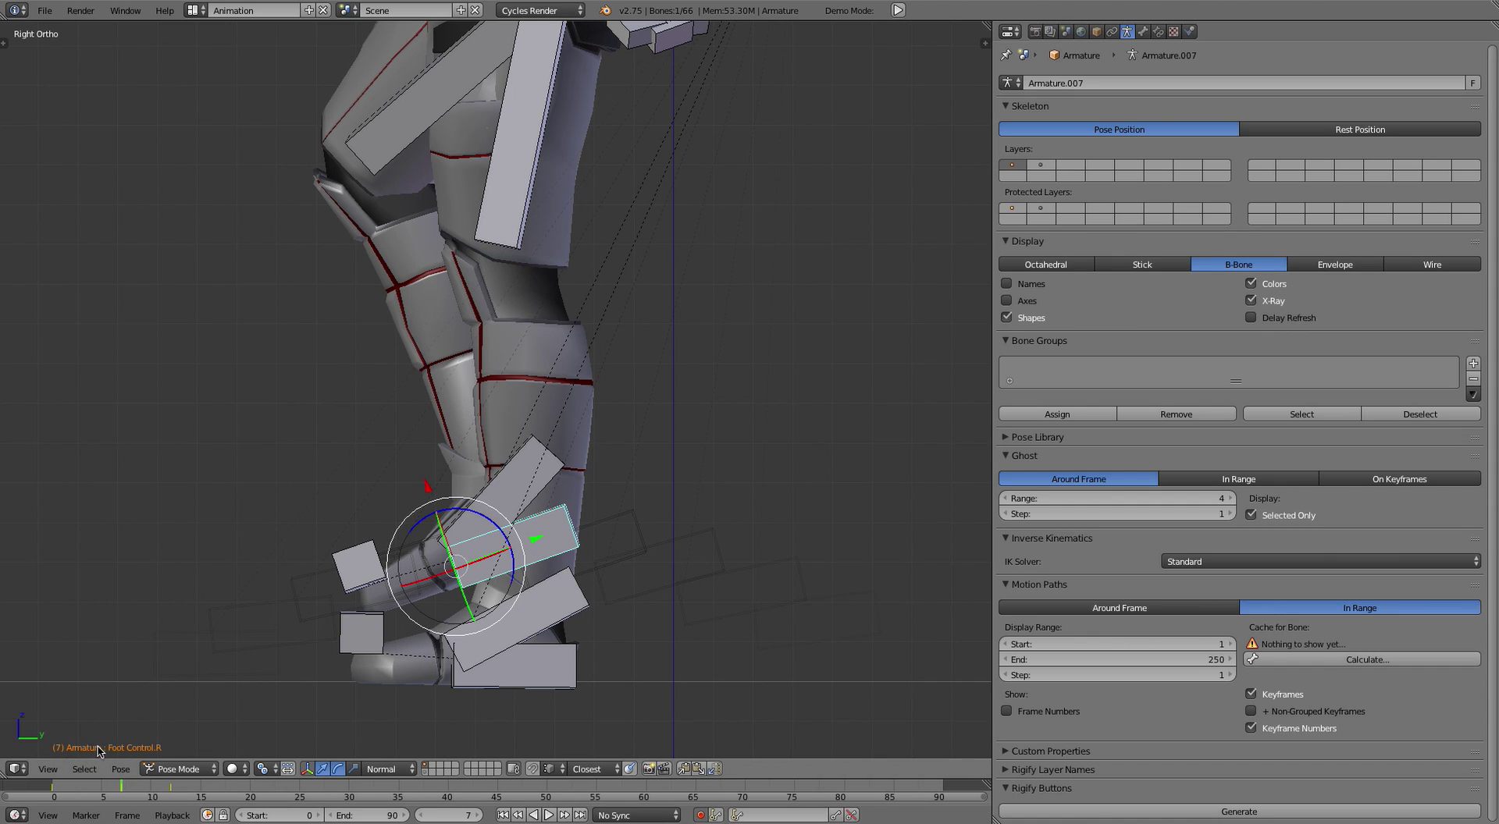
# Compare the right foot control's ghosts at frame 6 with those at frame 7
pyautogui.moveTo(122, 795); pyautogui.dragTo(111, 793)
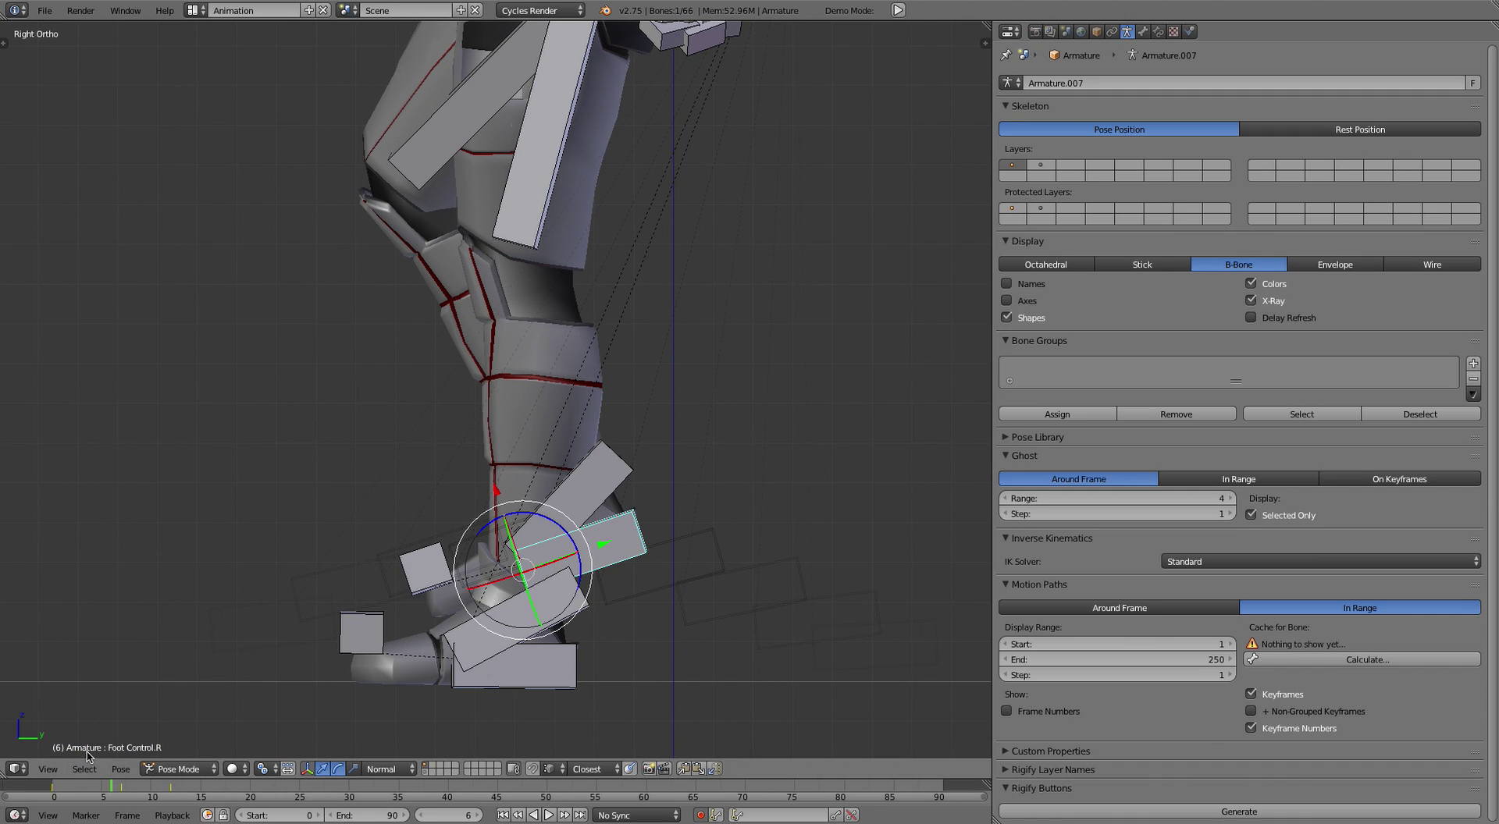
pyautogui.click(122, 792)
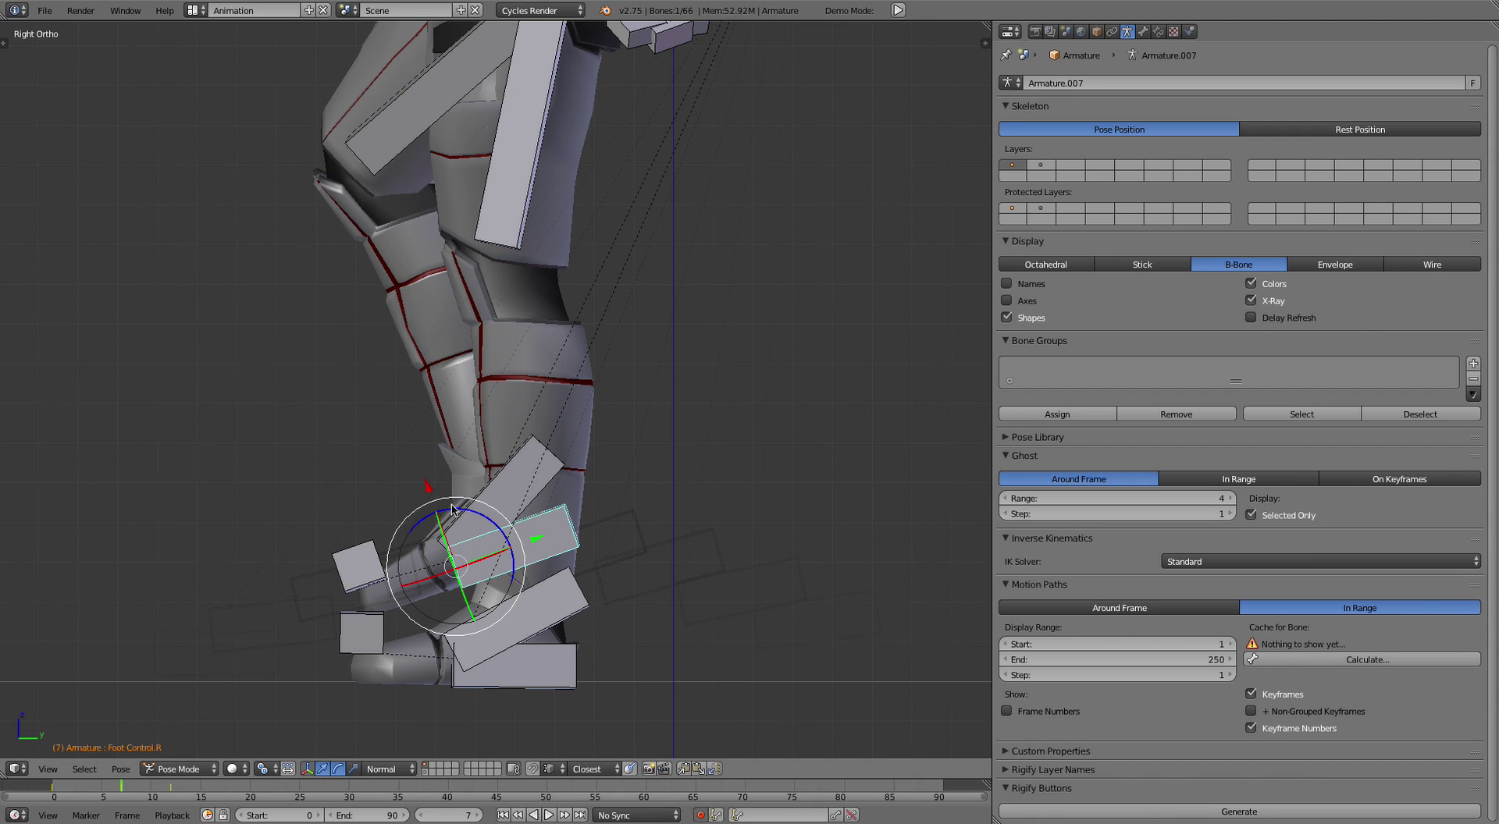
pyautogui.keyDown('shift'); pyautogui.moveTo(452, 509); pyautogui.dragTo(437, 524, button='middle'); pyautogui.keyUp('shift')
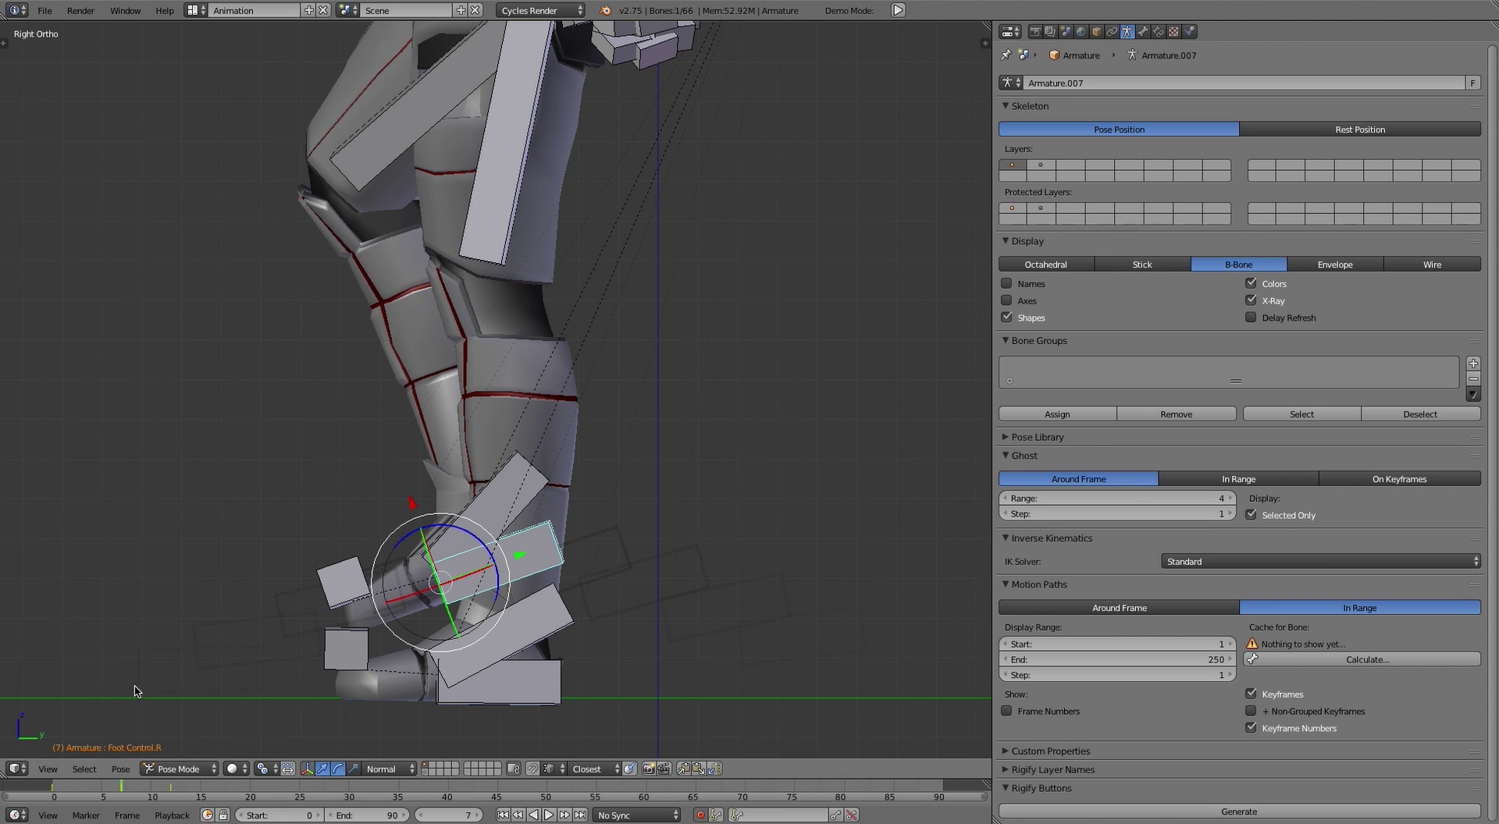
pyautogui.scroll(-3, 460, 500)
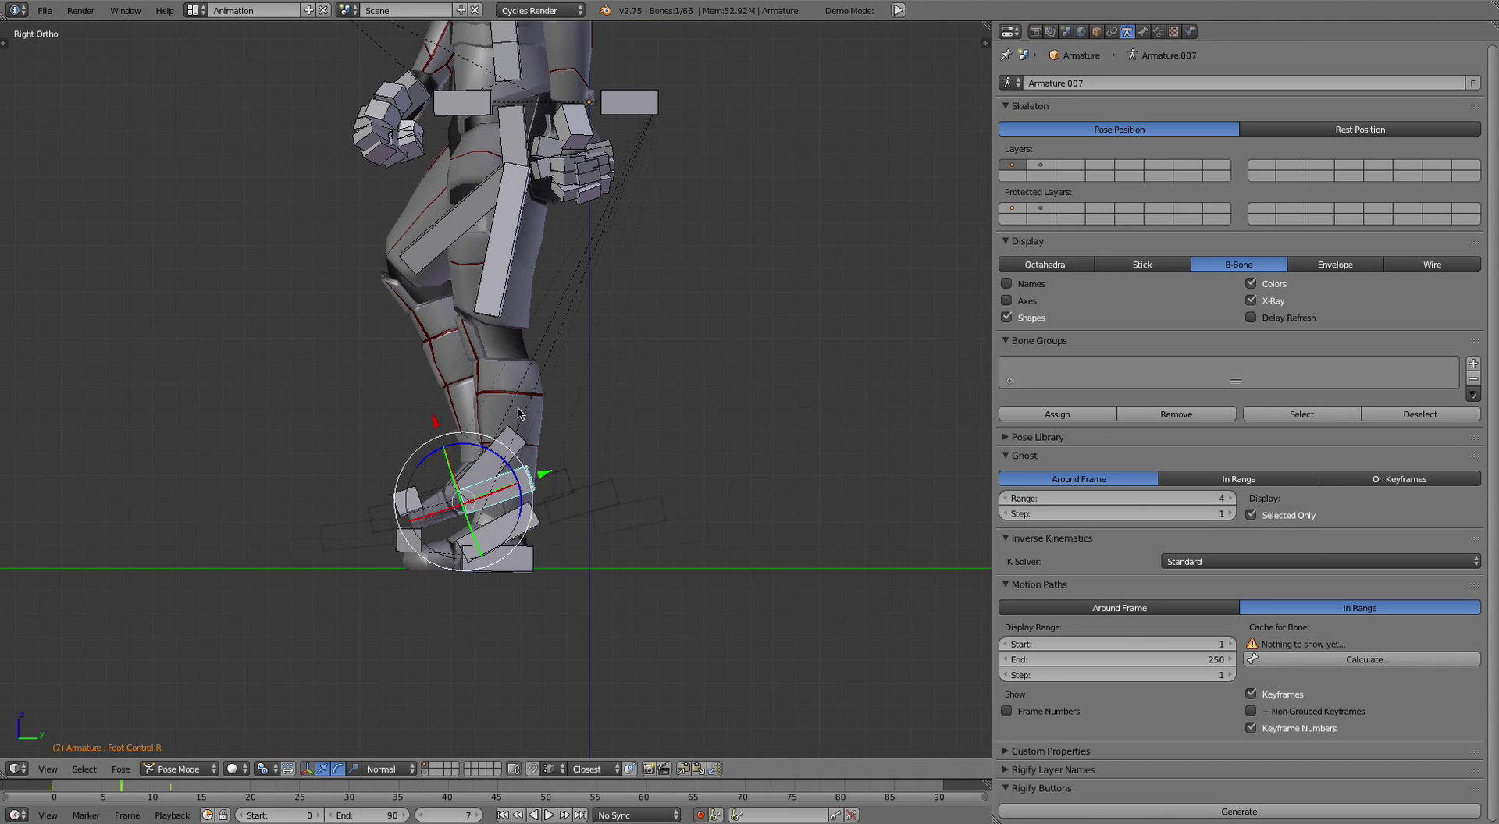
# Turn off the Selected Only limit so that ghosts are drawn for every bone
pyautogui.click(1252, 516)
pyautogui.keyDown('shift'); pyautogui.moveTo(606, 293); pyautogui.dragTo(613, 424, button='middle'); pyautogui.keyUp('shift')
pyautogui.scroll(-1, 675, 417)
pyautogui.scroll(-1, 676, 421)
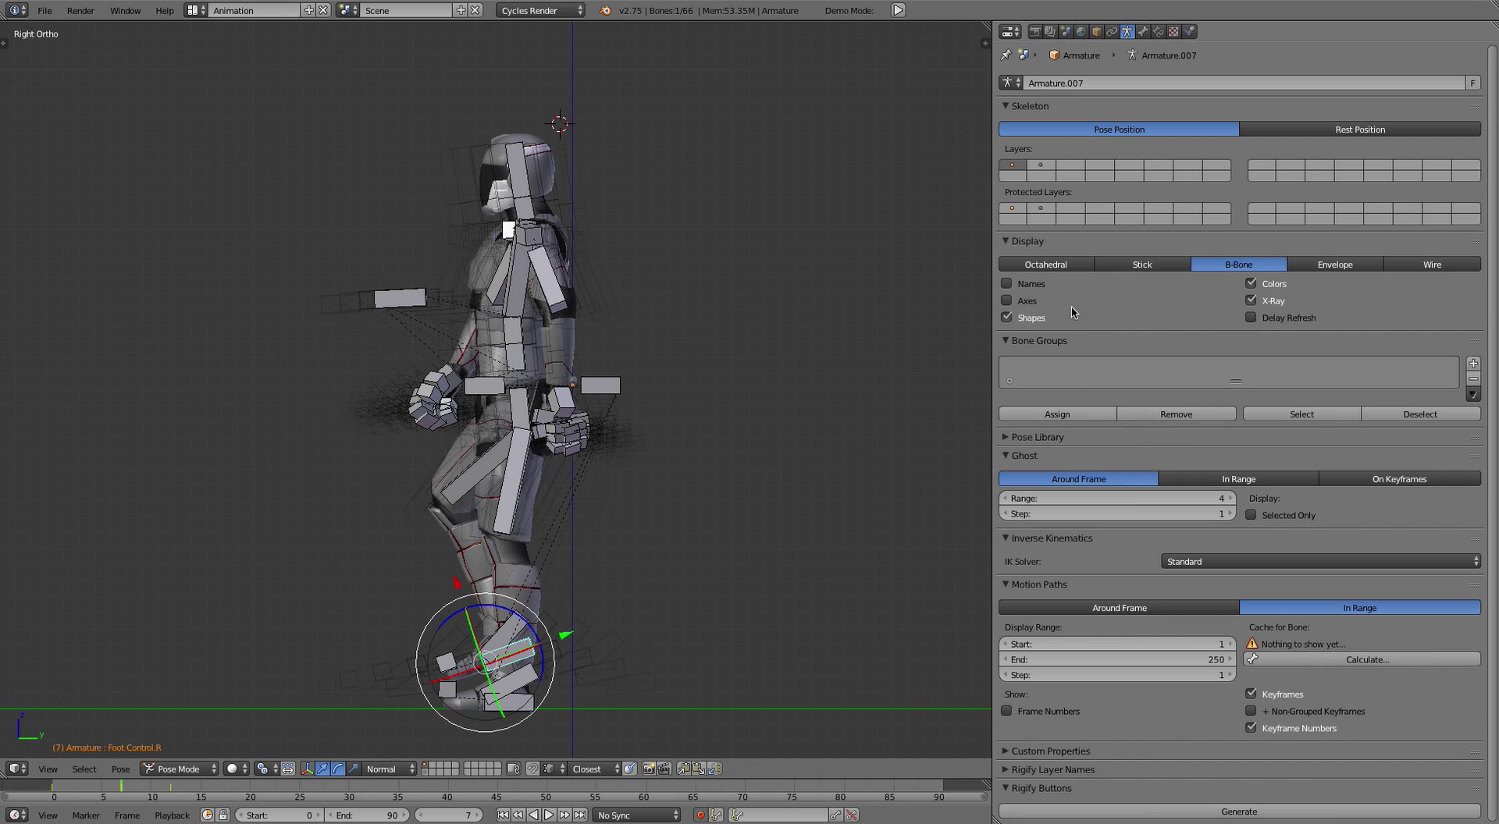
# Set the bone display style to Octahedral and inspect the ghosts over the whole body
pyautogui.click(1045, 264)
pyautogui.keyDown('shift'); pyautogui.moveTo(620, 382); pyautogui.dragTo(613, 376, button='middle'); pyautogui.keyUp('shift')
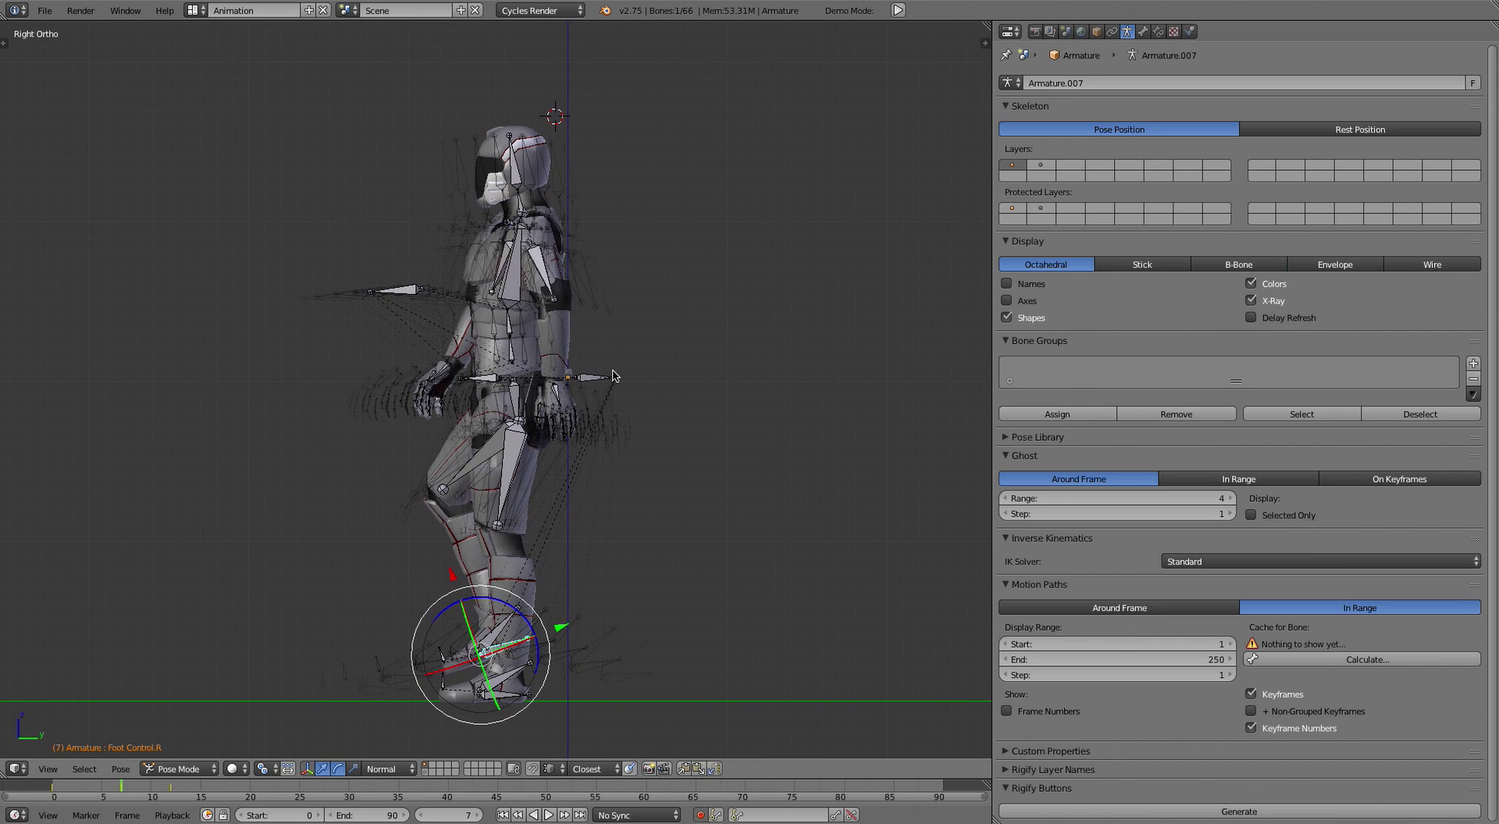
pyautogui.scroll(1, 613, 376)
pyautogui.scroll(1, 565, 412)
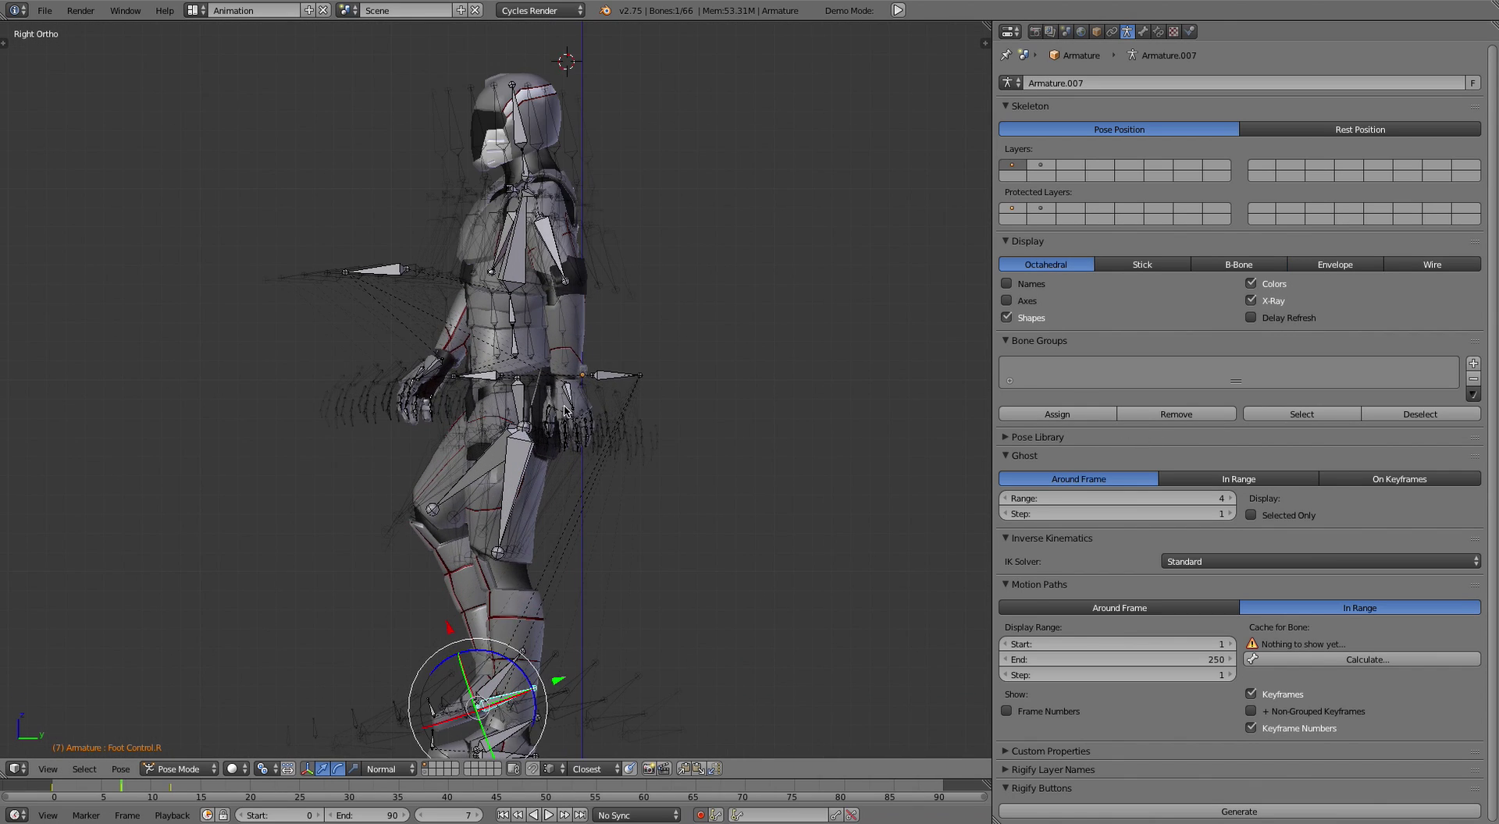
pyautogui.scroll(2, 565, 411)
pyautogui.scroll(-2, 565, 412)
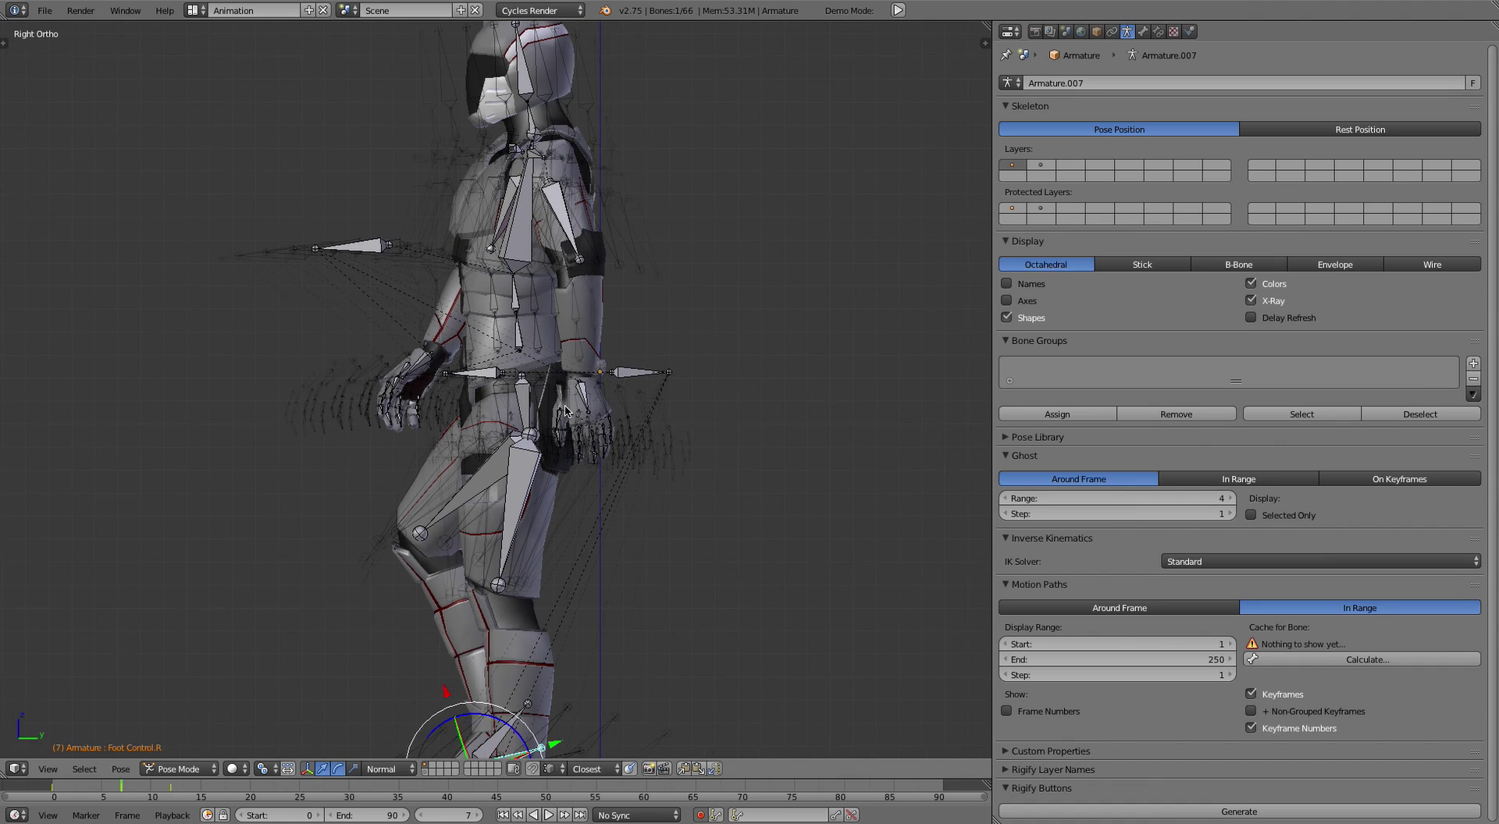
pyautogui.scroll(-1, 658, 452)
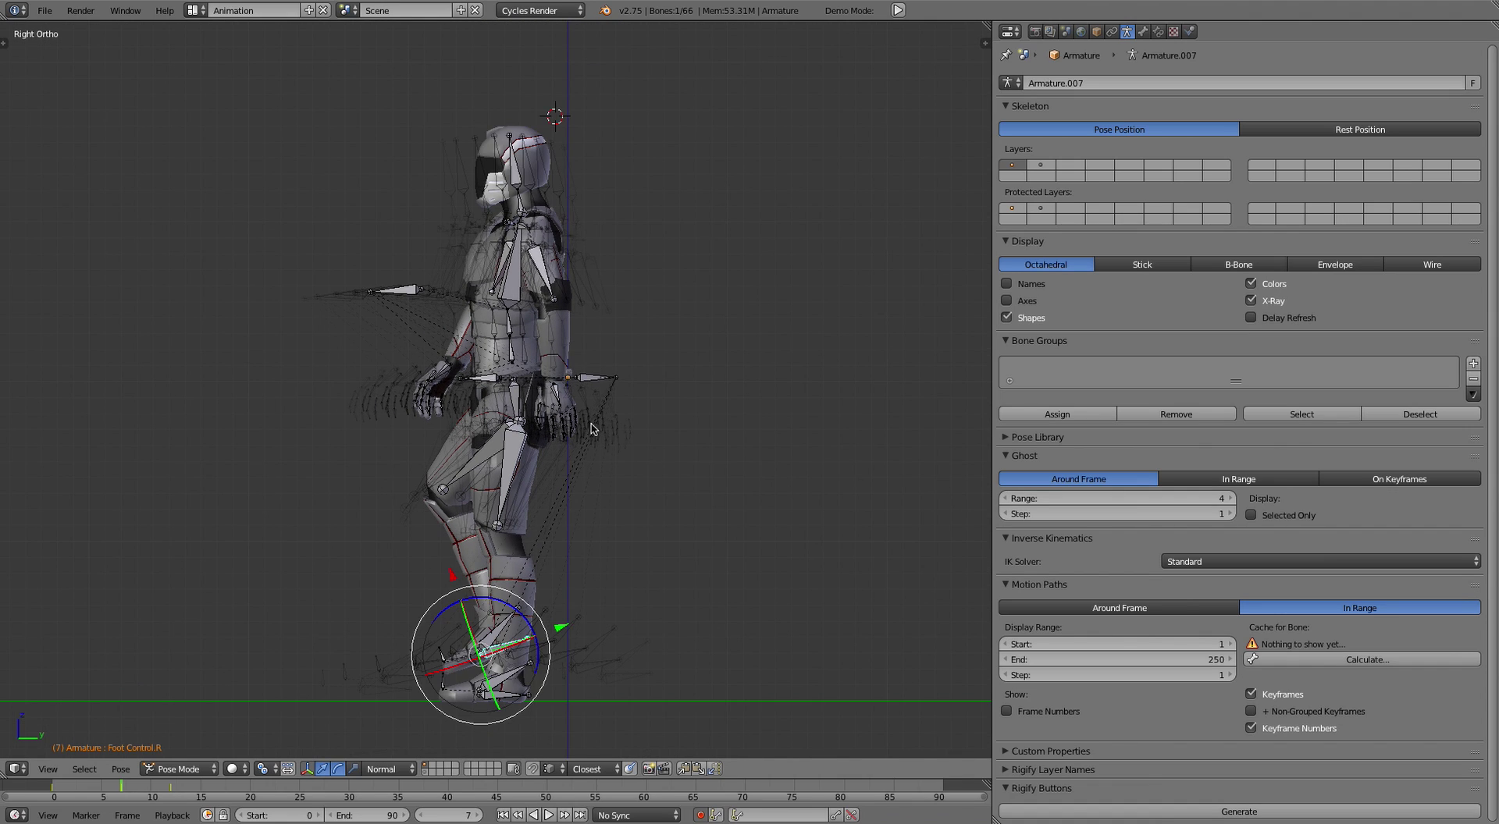
# Restrict the ghosts to selected bones only and select the Hand IK.L bone
pyautogui.click(1250, 515)
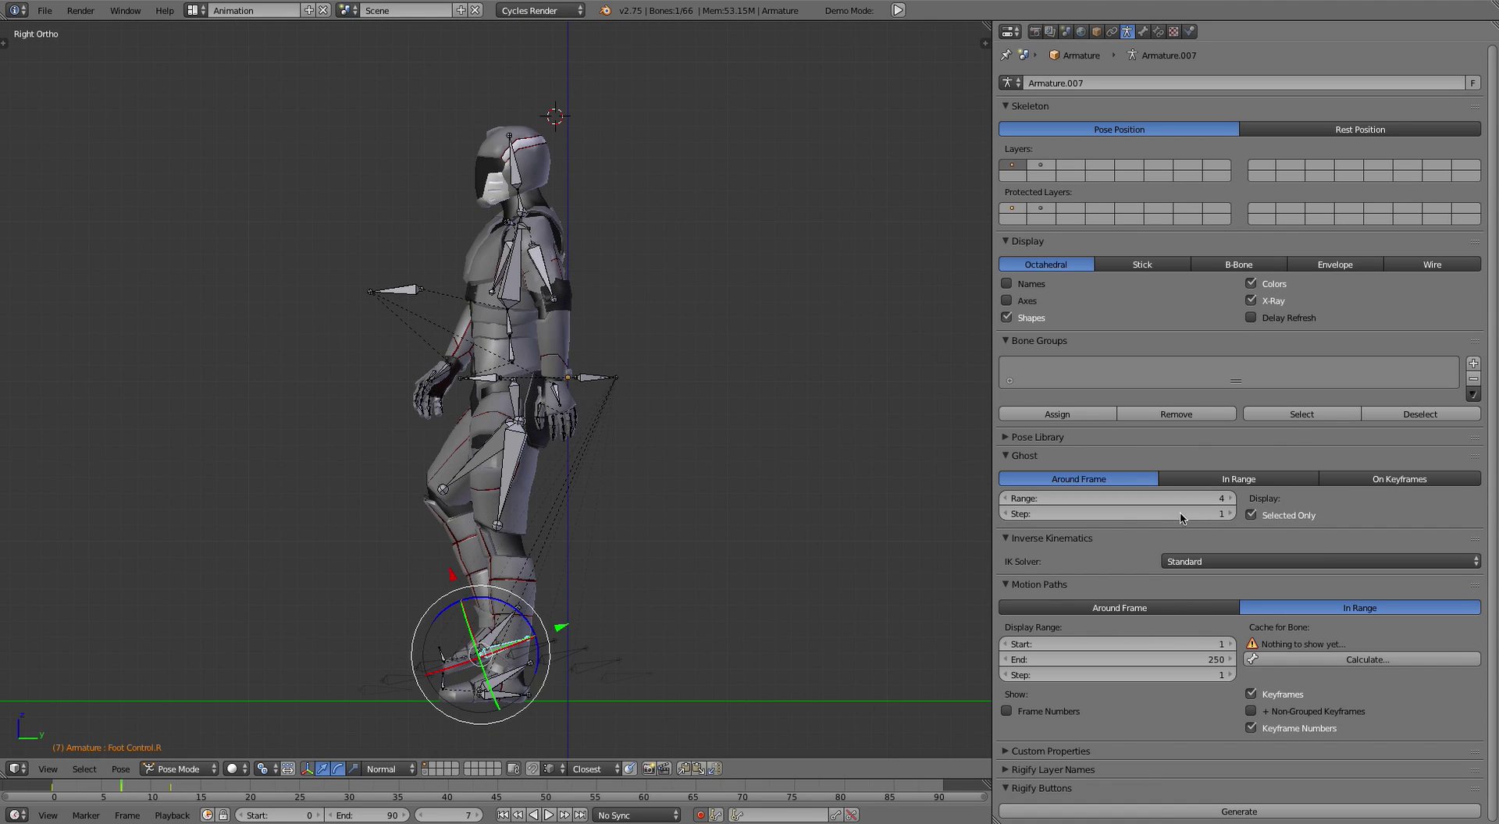
pyautogui.rightClick(559, 398)
pyautogui.scroll(4, 560, 400)
pyautogui.scroll(1, 559, 399)
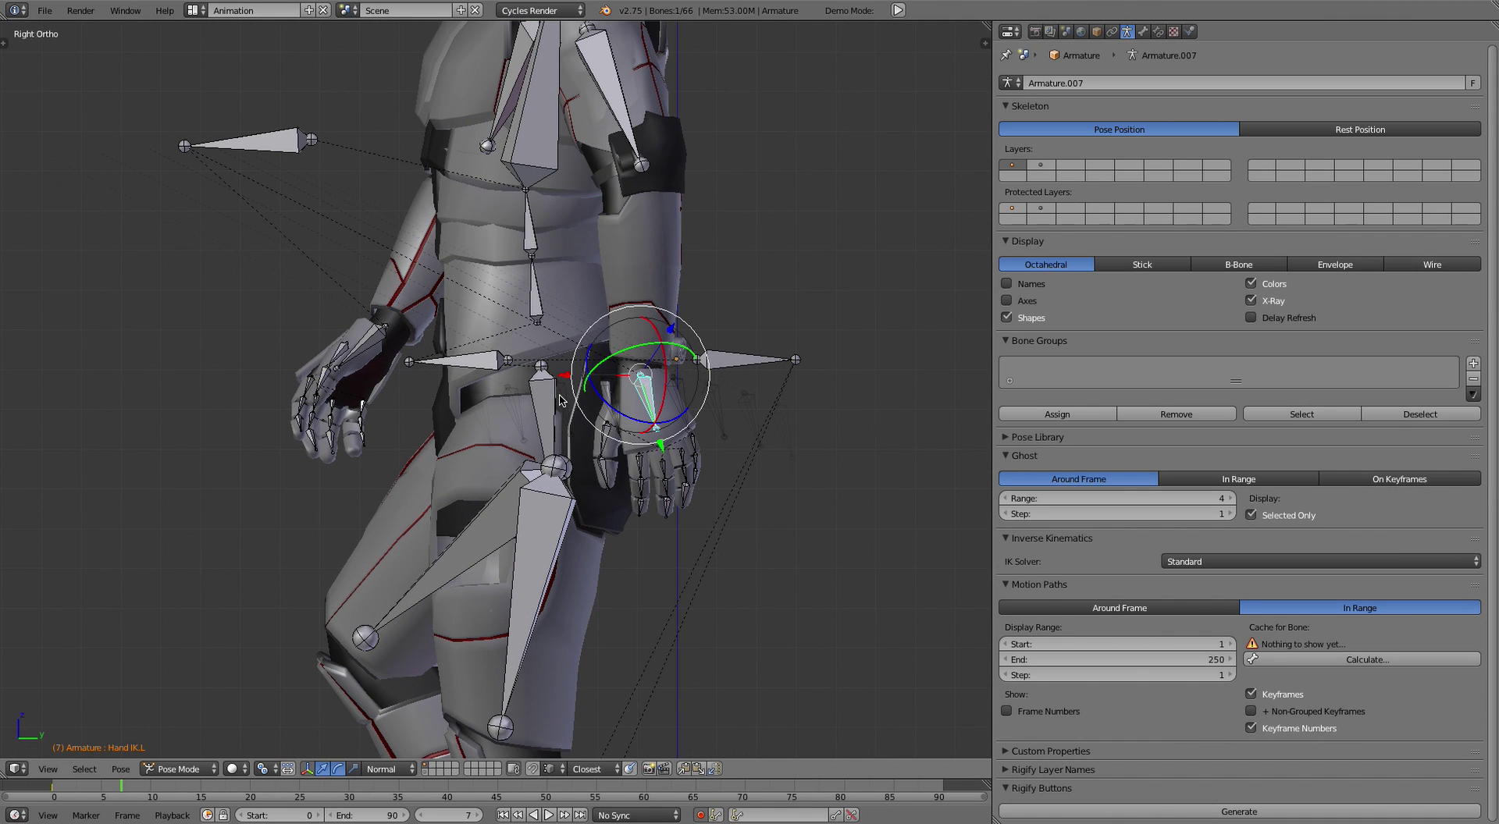
# Select the Head bone and inspect its ghosts up close
pyautogui.scroll(-6, 559, 399)
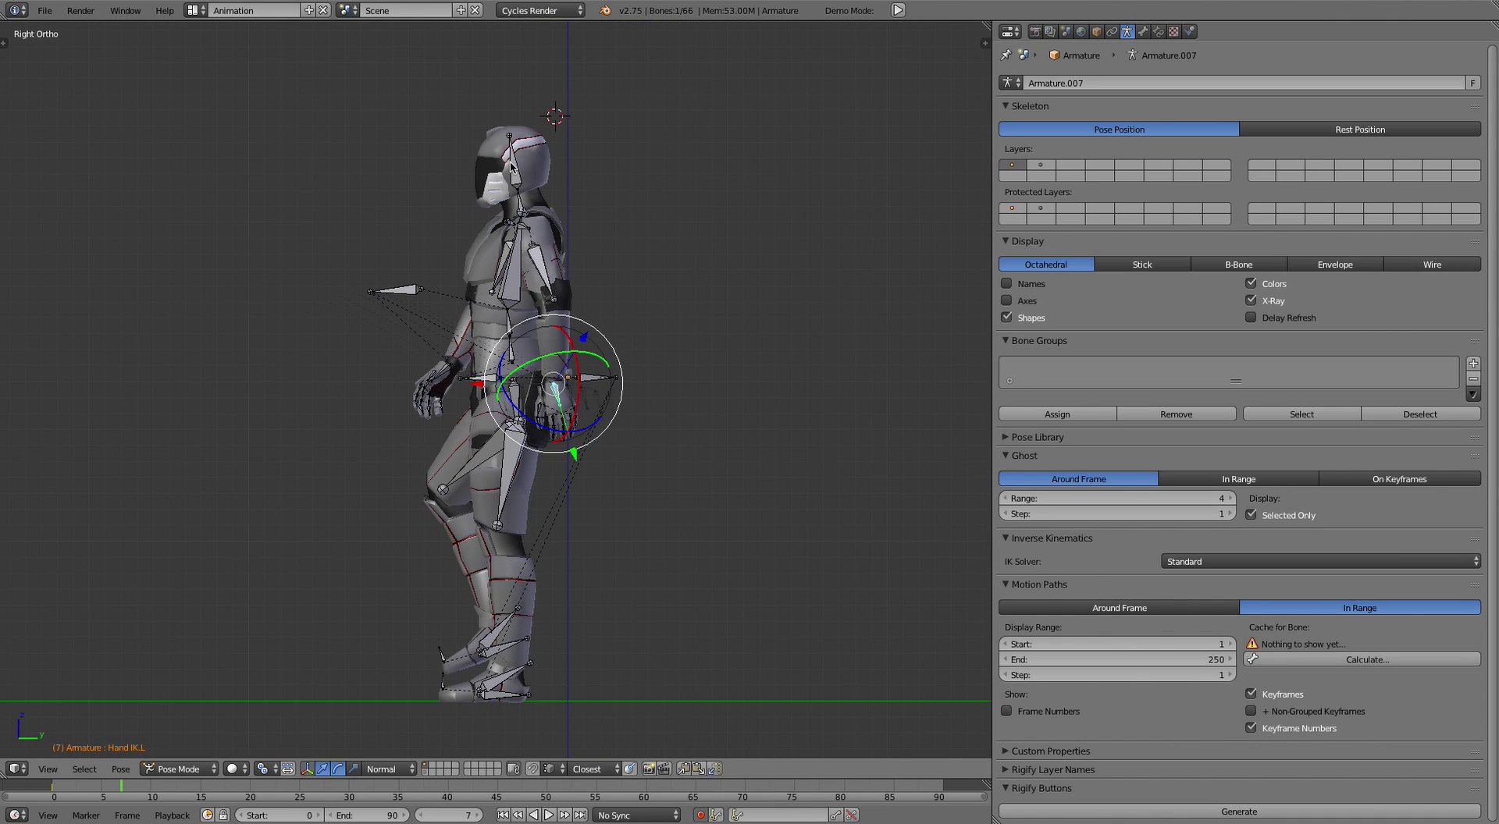
pyautogui.rightClick(544, 217)
pyautogui.scroll(5, 581, 367)
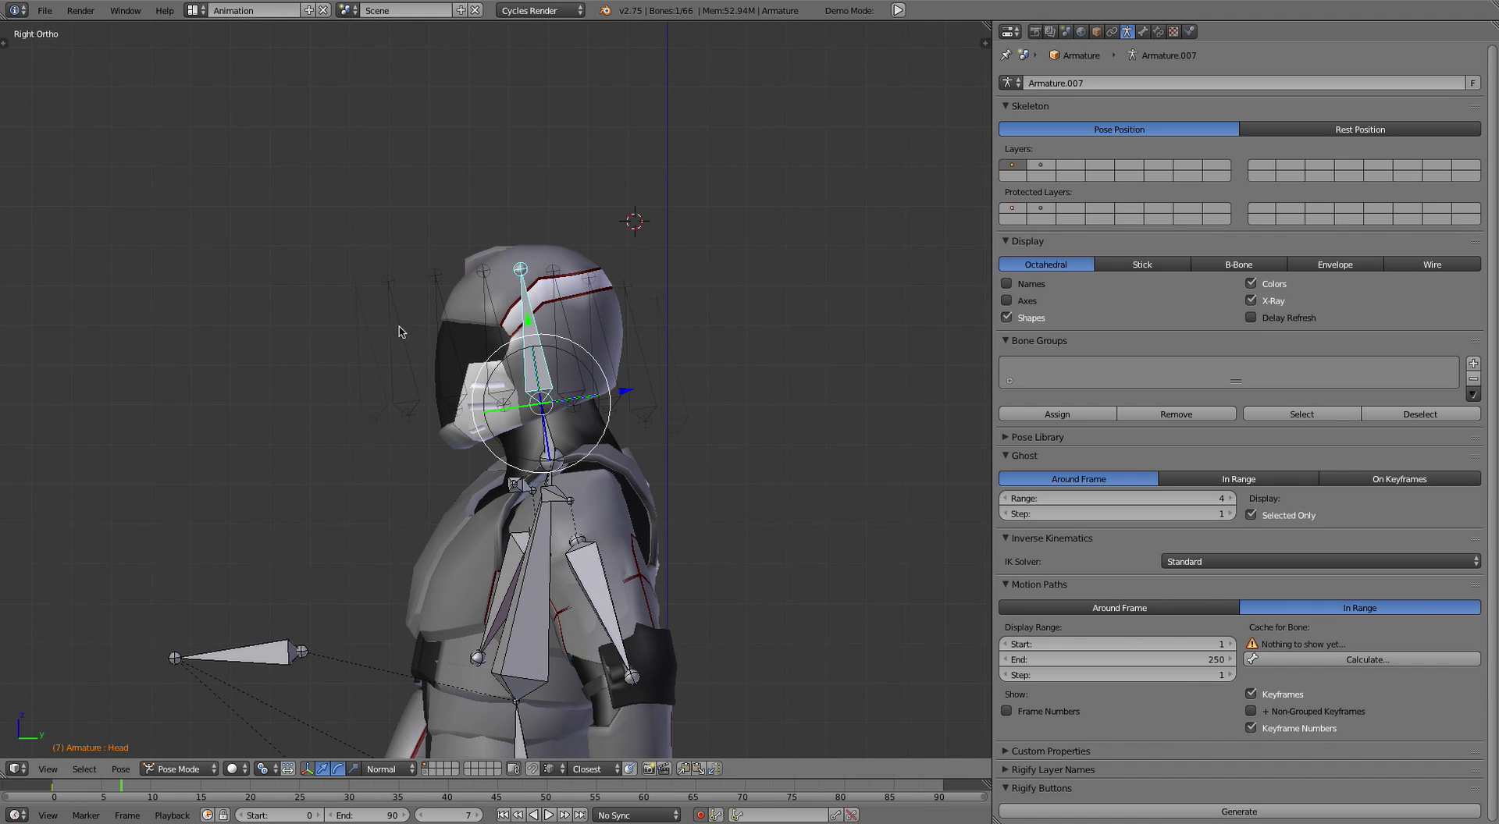
# Select the Ik Mover bone at the hips and inspect its ghosts
pyautogui.scroll(-4, 707, 432)
pyautogui.keyDown('shift'); pyautogui.moveTo(557, 634); pyautogui.dragTo(468, 474, button='middle'); pyautogui.keyUp('shift')
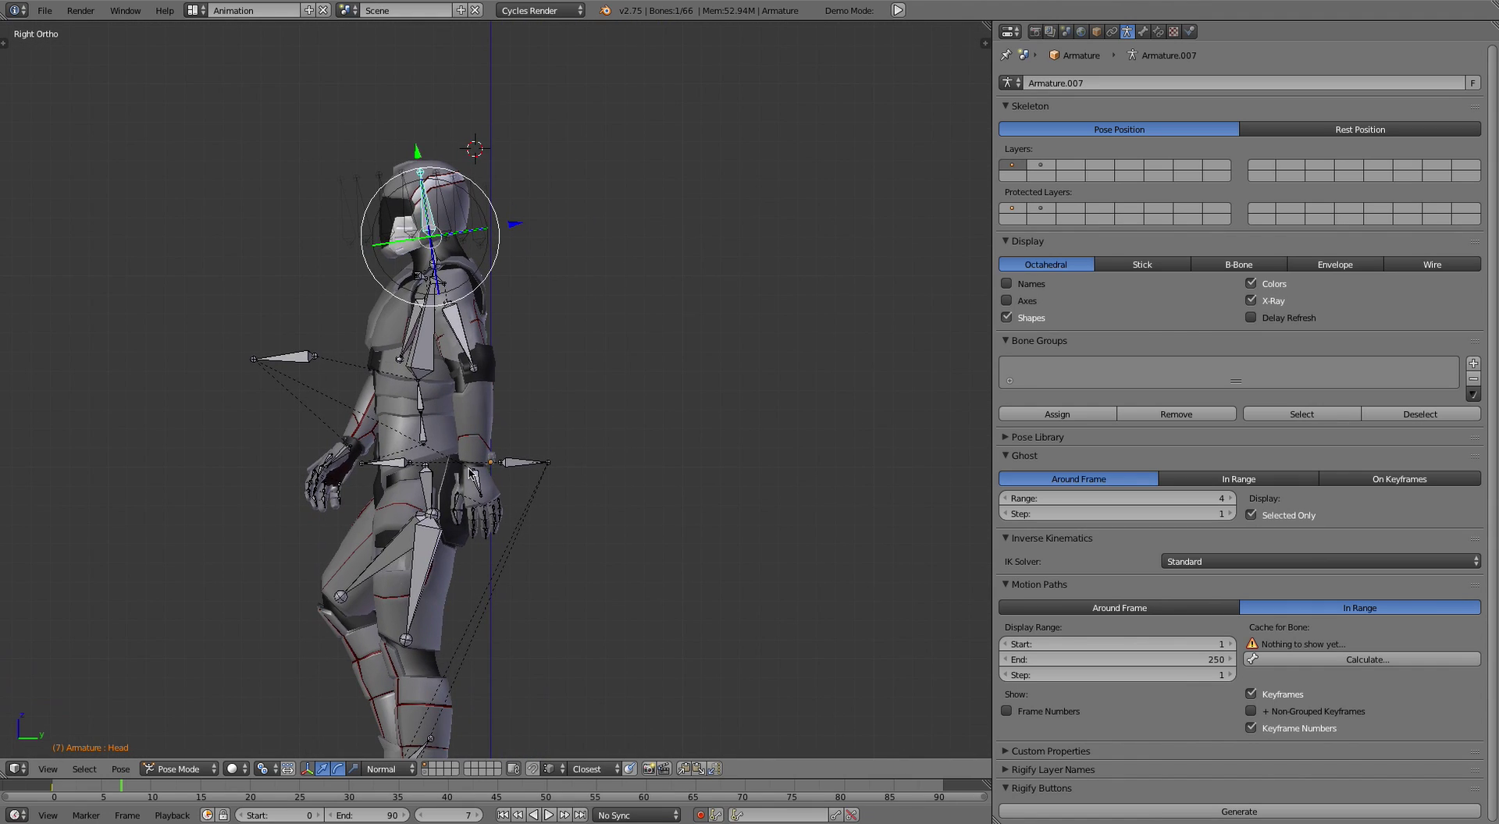
pyautogui.rightClick(390, 469)
pyautogui.scroll(5, 390, 469)
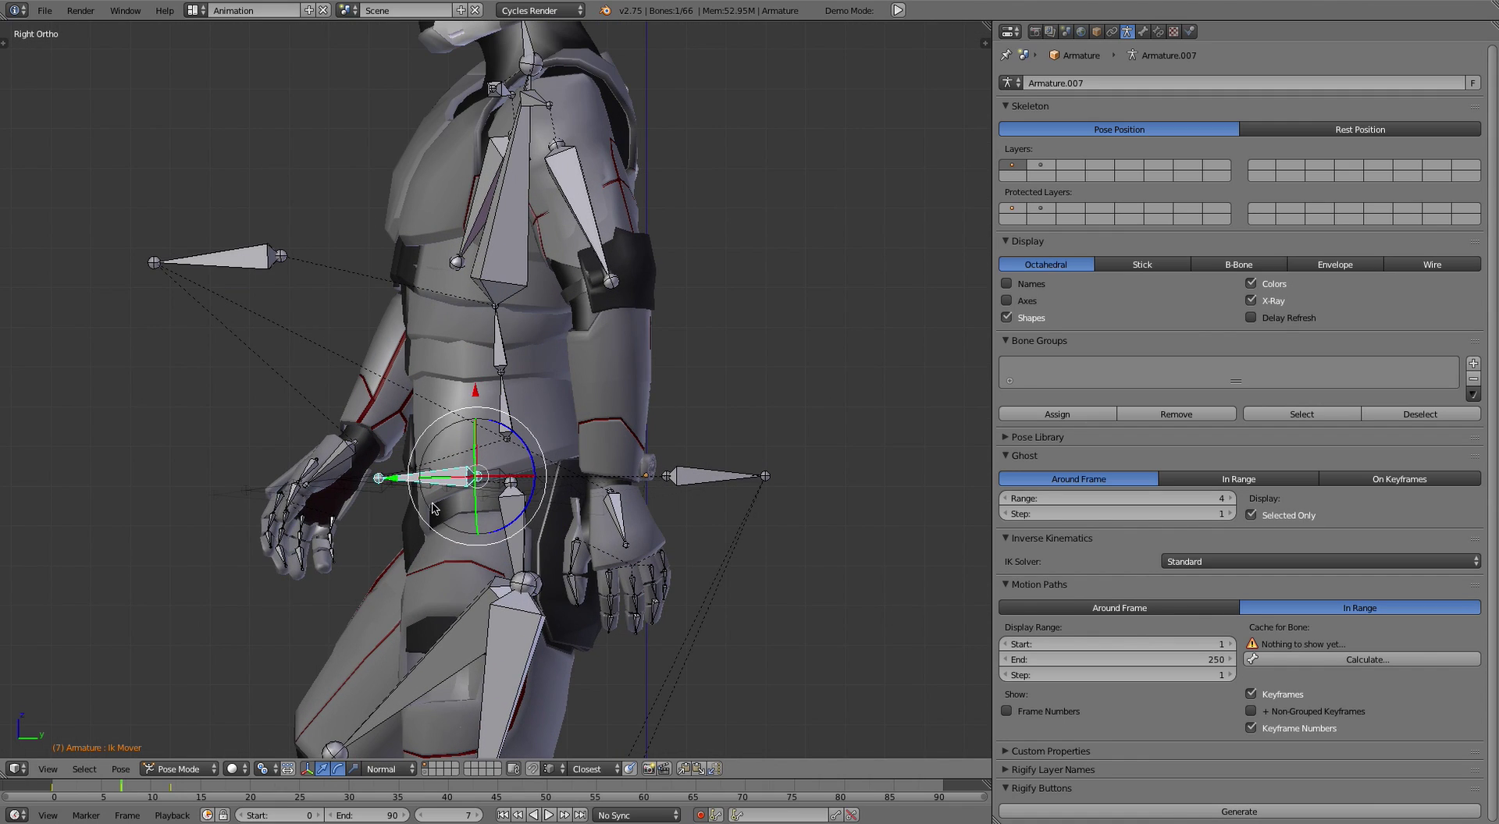
# Select the Foot Control.R bone and inspect its ghosts around frame 7
pyautogui.scroll(-5, 542, 527)
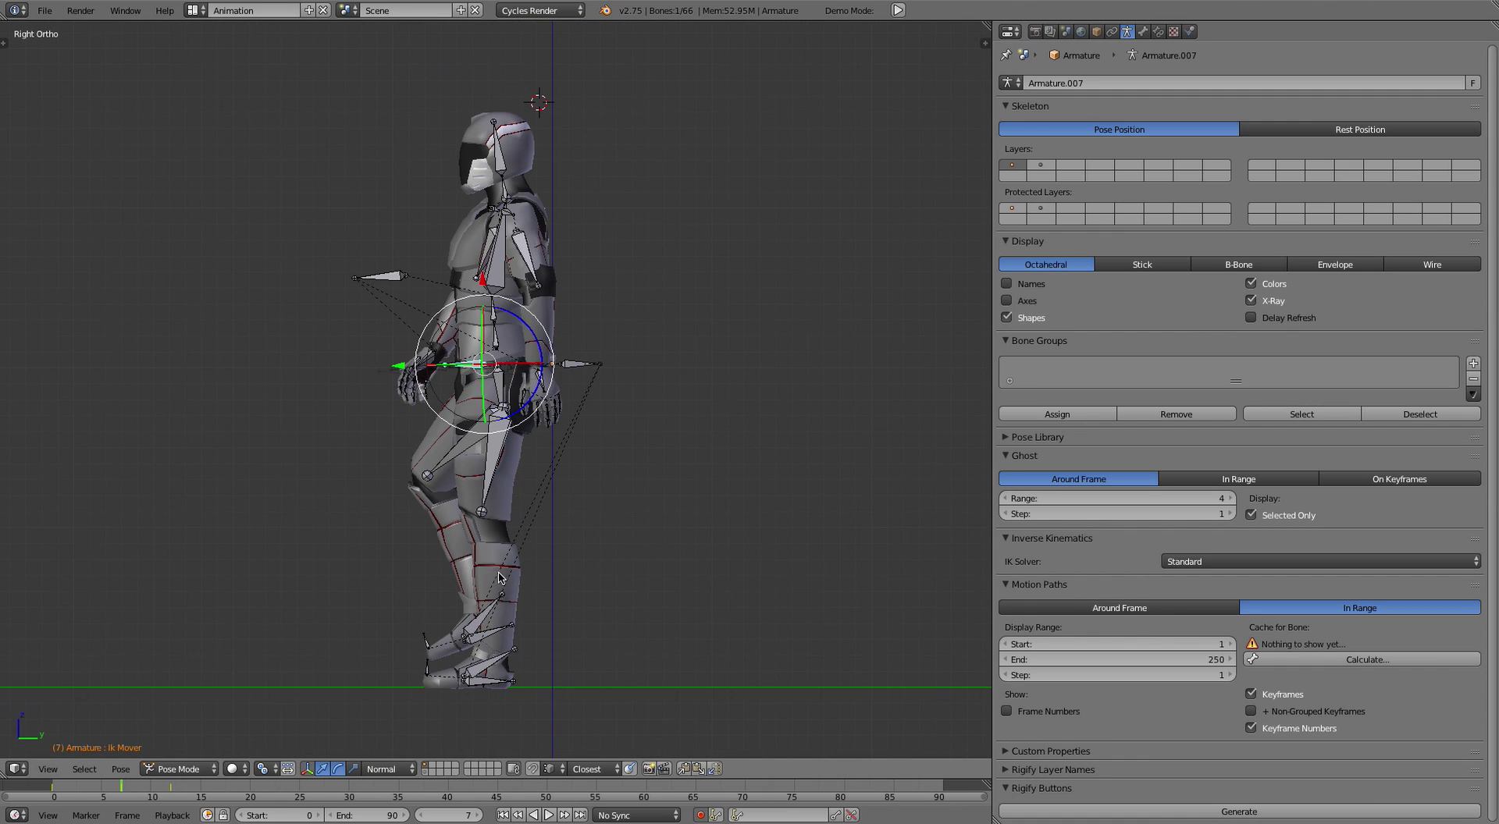
pyautogui.rightClick(491, 634)
pyautogui.scroll(5, 569, 619)
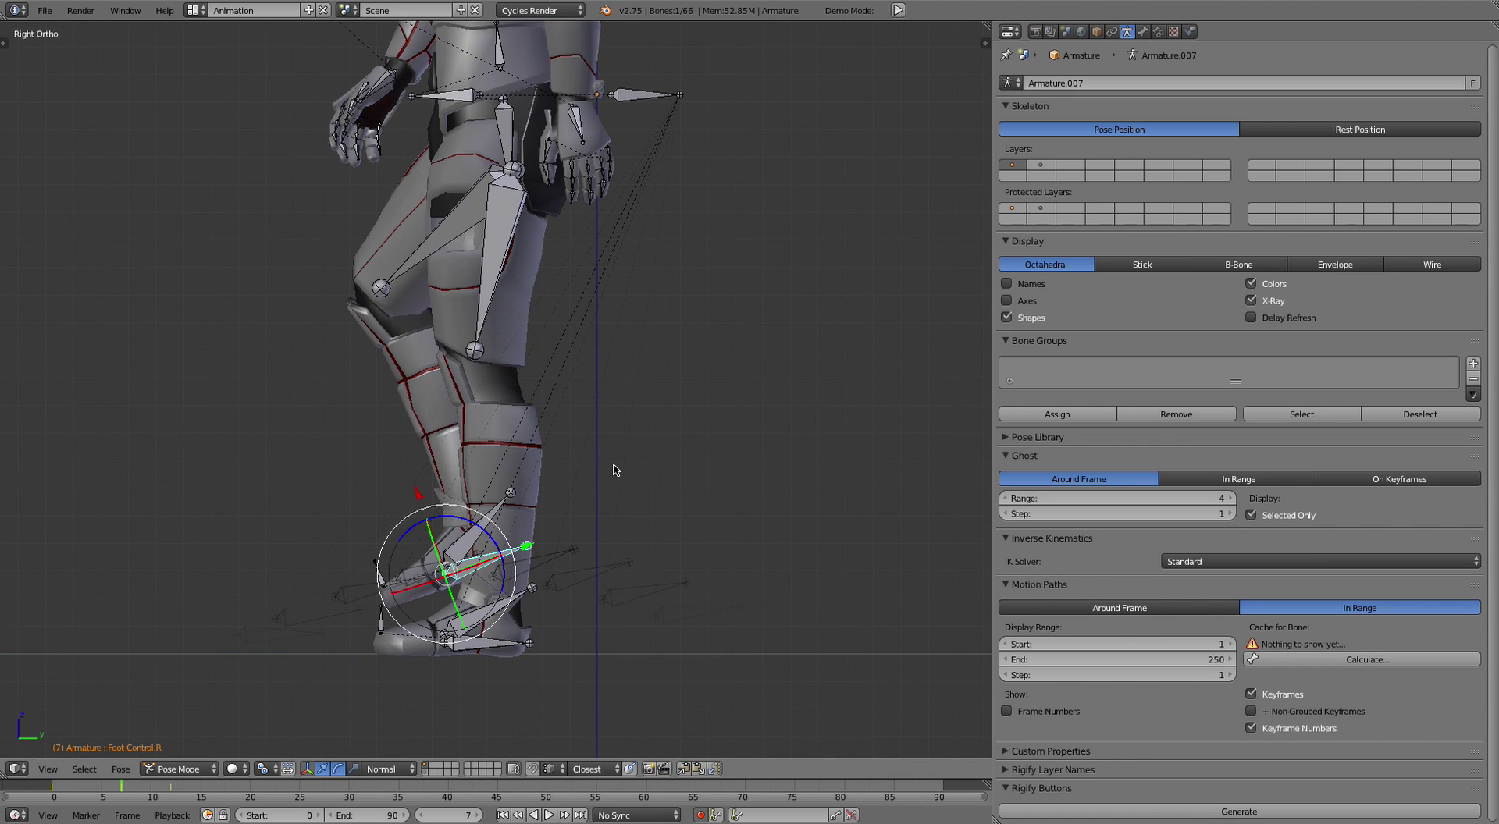
pyautogui.scroll(-2, 594, 466)
pyautogui.keyDown('shift'); pyautogui.moveTo(608, 422); pyautogui.dragTo(619, 518, button='middle'); pyautogui.keyUp('shift')
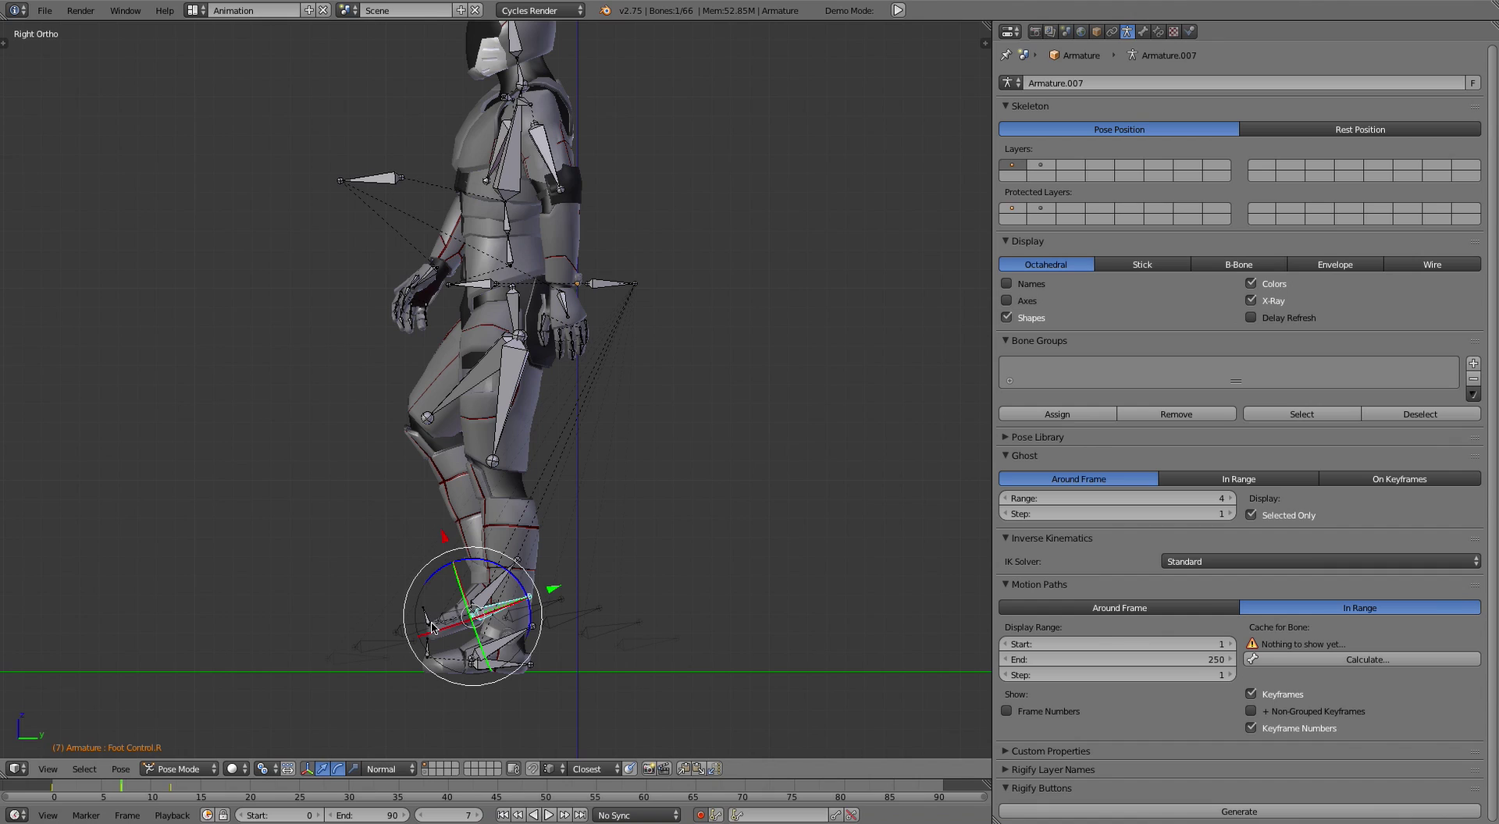
pyautogui.keyDown('shift'); pyautogui.moveTo(566, 437); pyautogui.dragTo(578, 474, button='middle'); pyautogui.keyUp('shift')
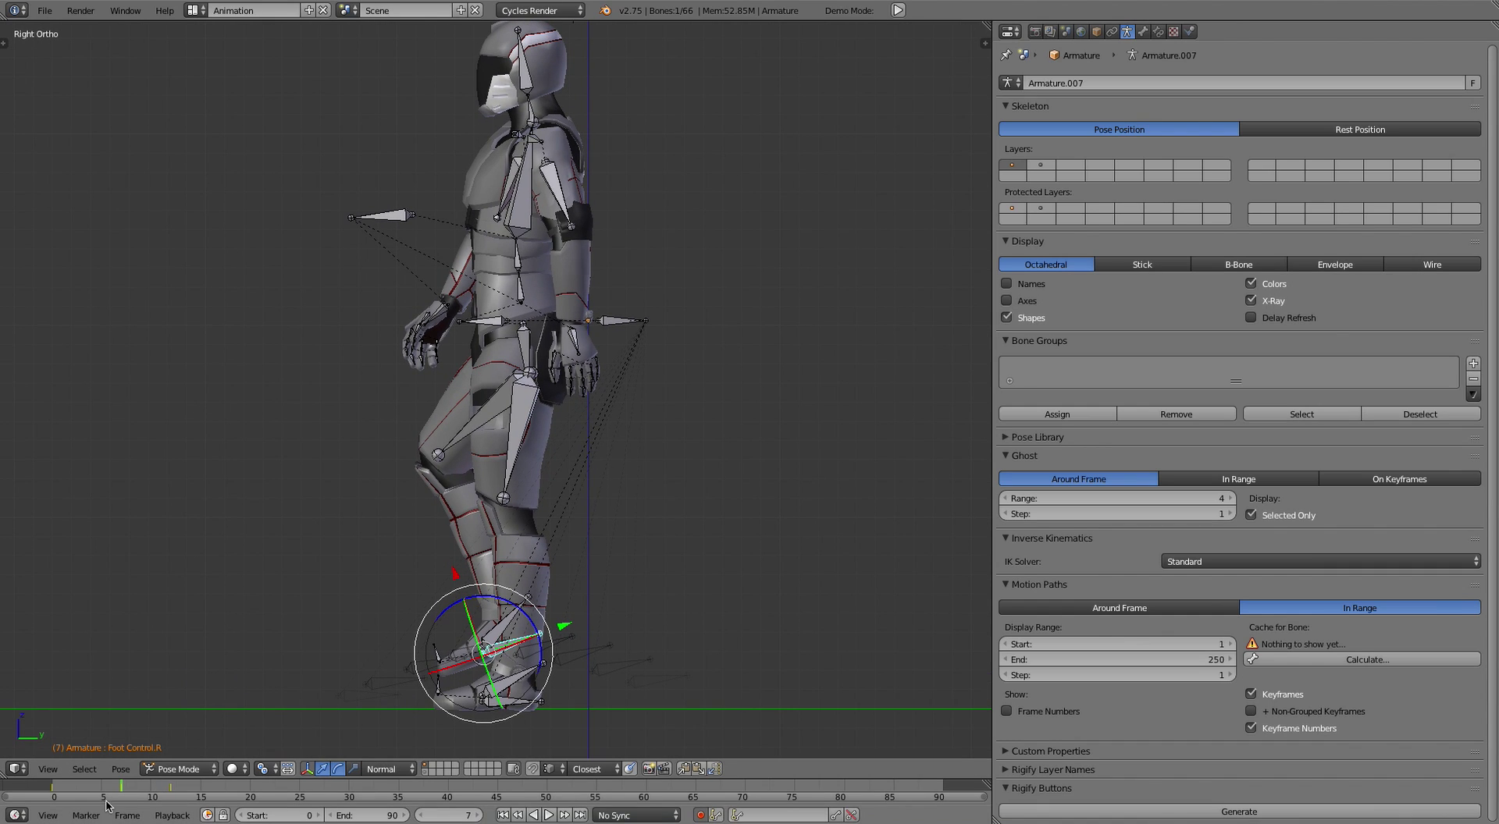
pyautogui.moveTo(122, 790)
pyautogui.mouseDown()
pyautogui.moveTo(78, 790)
pyautogui.moveTo(150, 790)
pyautogui.moveTo(121, 792)
pyautogui.mouseUp()
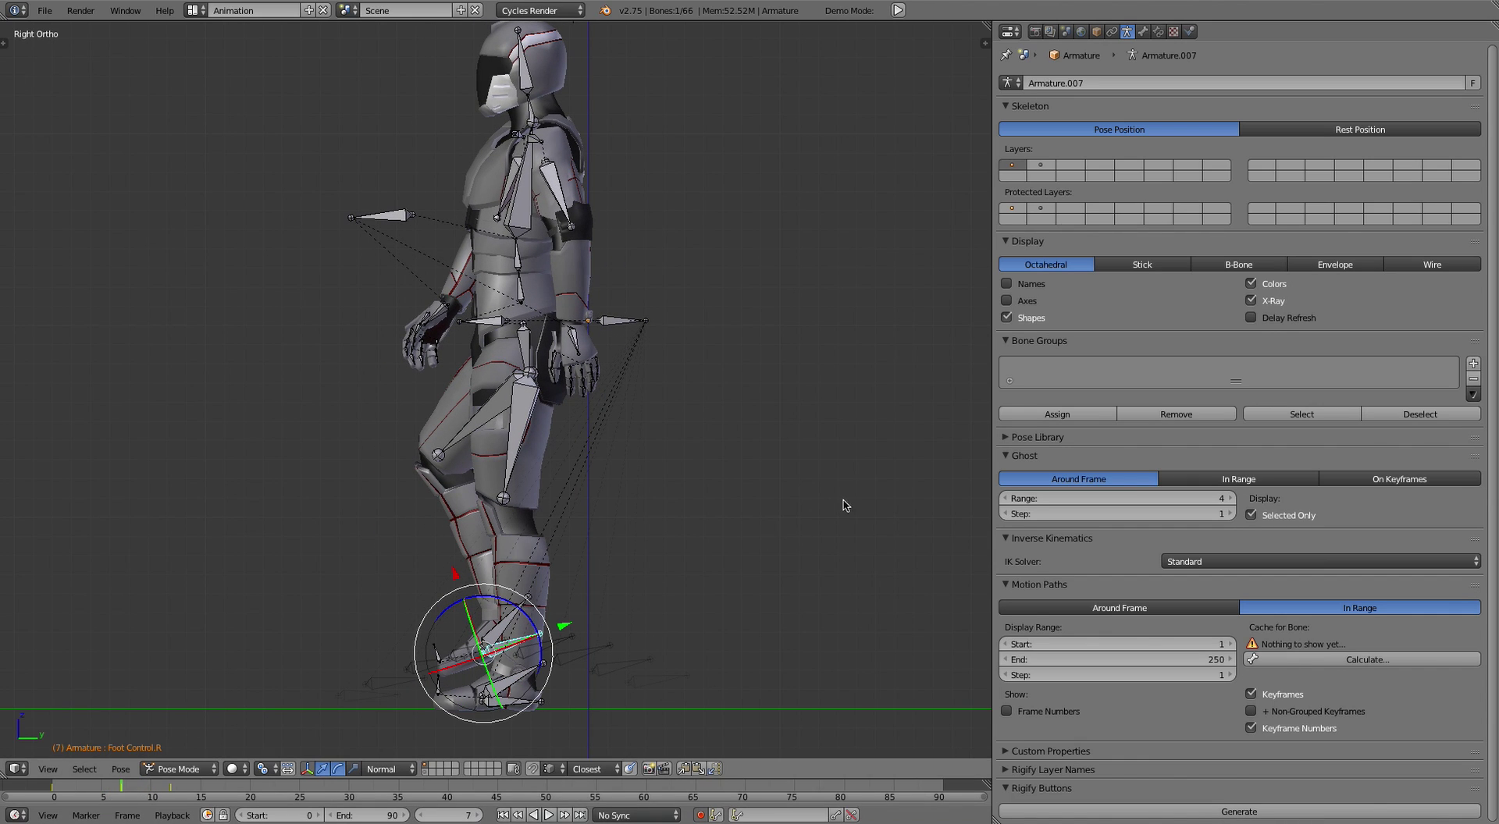
# Try other ghost Range and Step amounts, restoring them to 4 and 1
pyautogui.click(1005, 498)
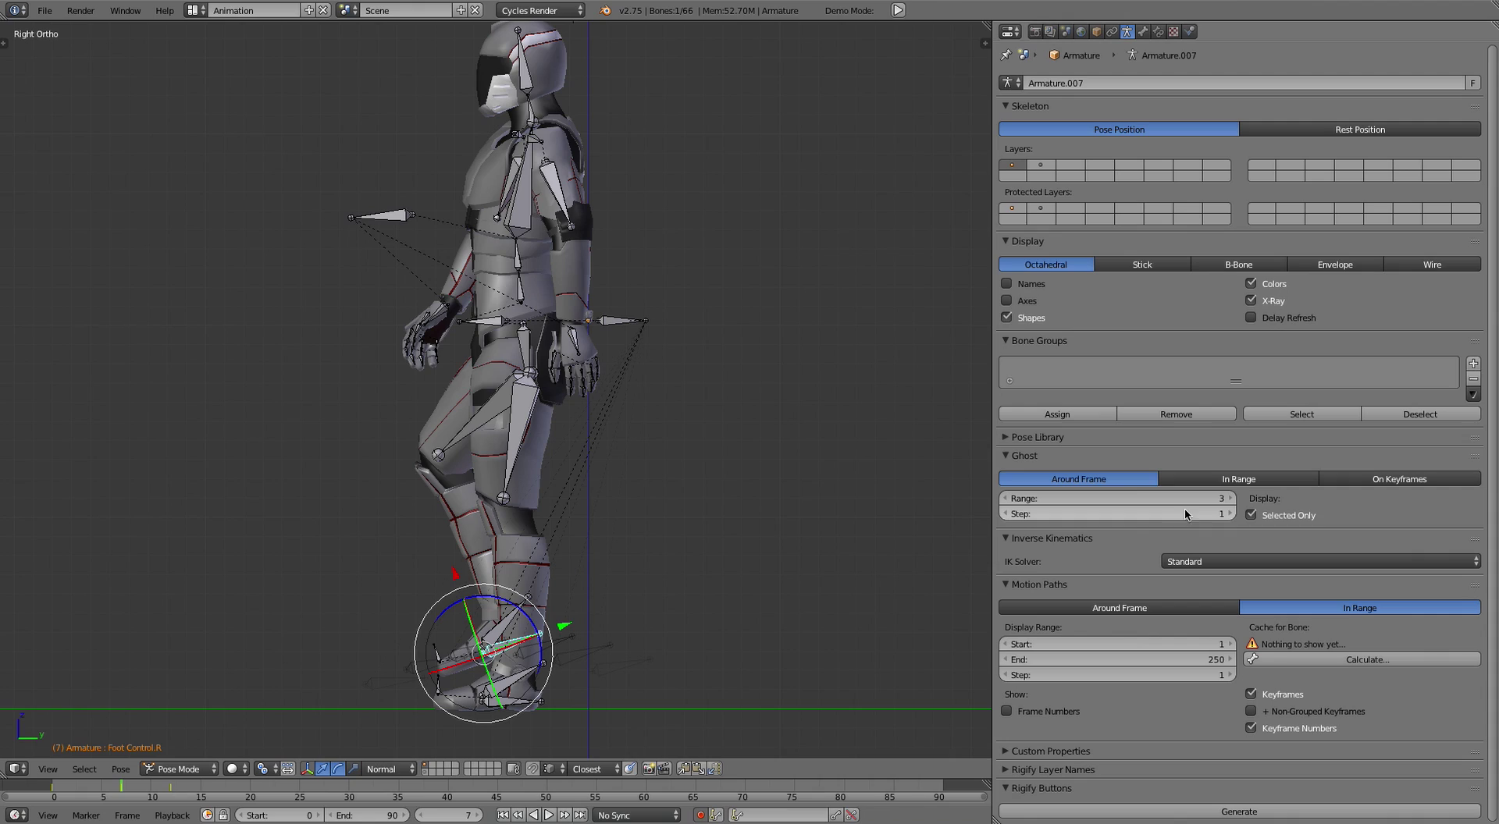
pyautogui.click(1231, 513)
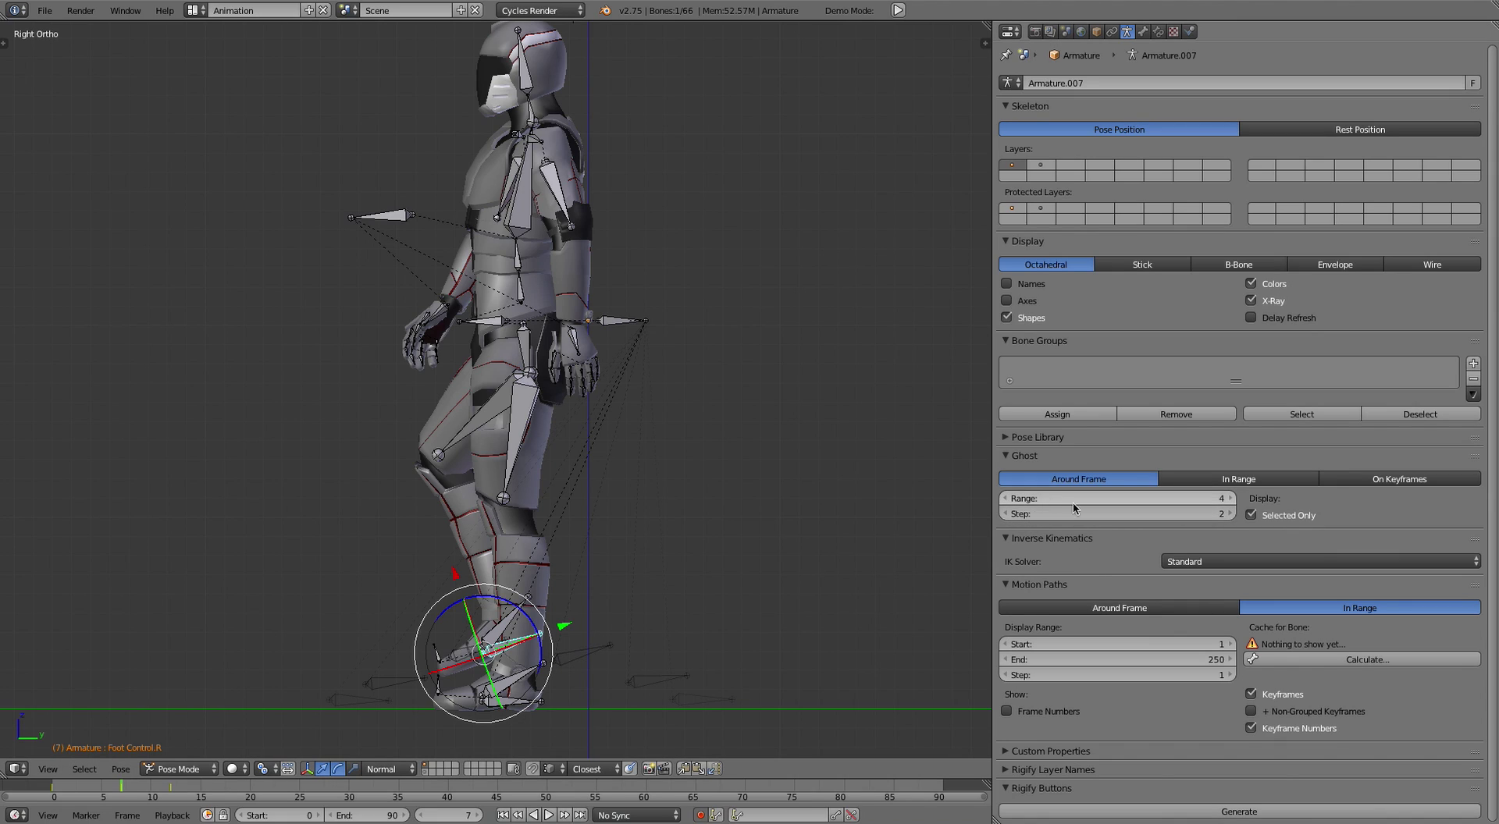
pyautogui.click(1006, 515)
# Try the On Keyframes and In Range ghost types, returning to Around Frame
pyautogui.click(1379, 481)
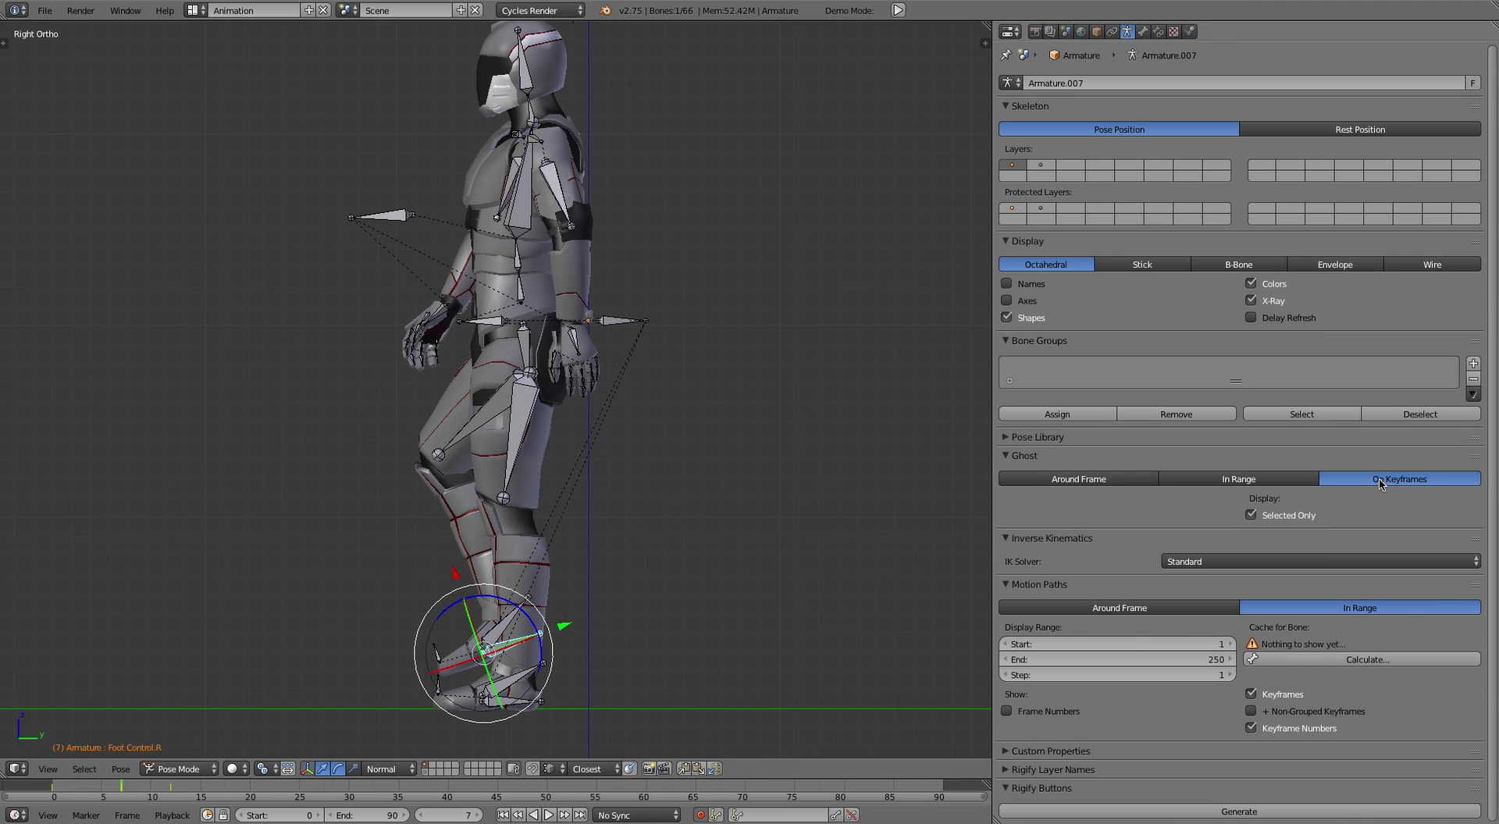
pyautogui.click(1241, 480)
pyautogui.click(1094, 479)
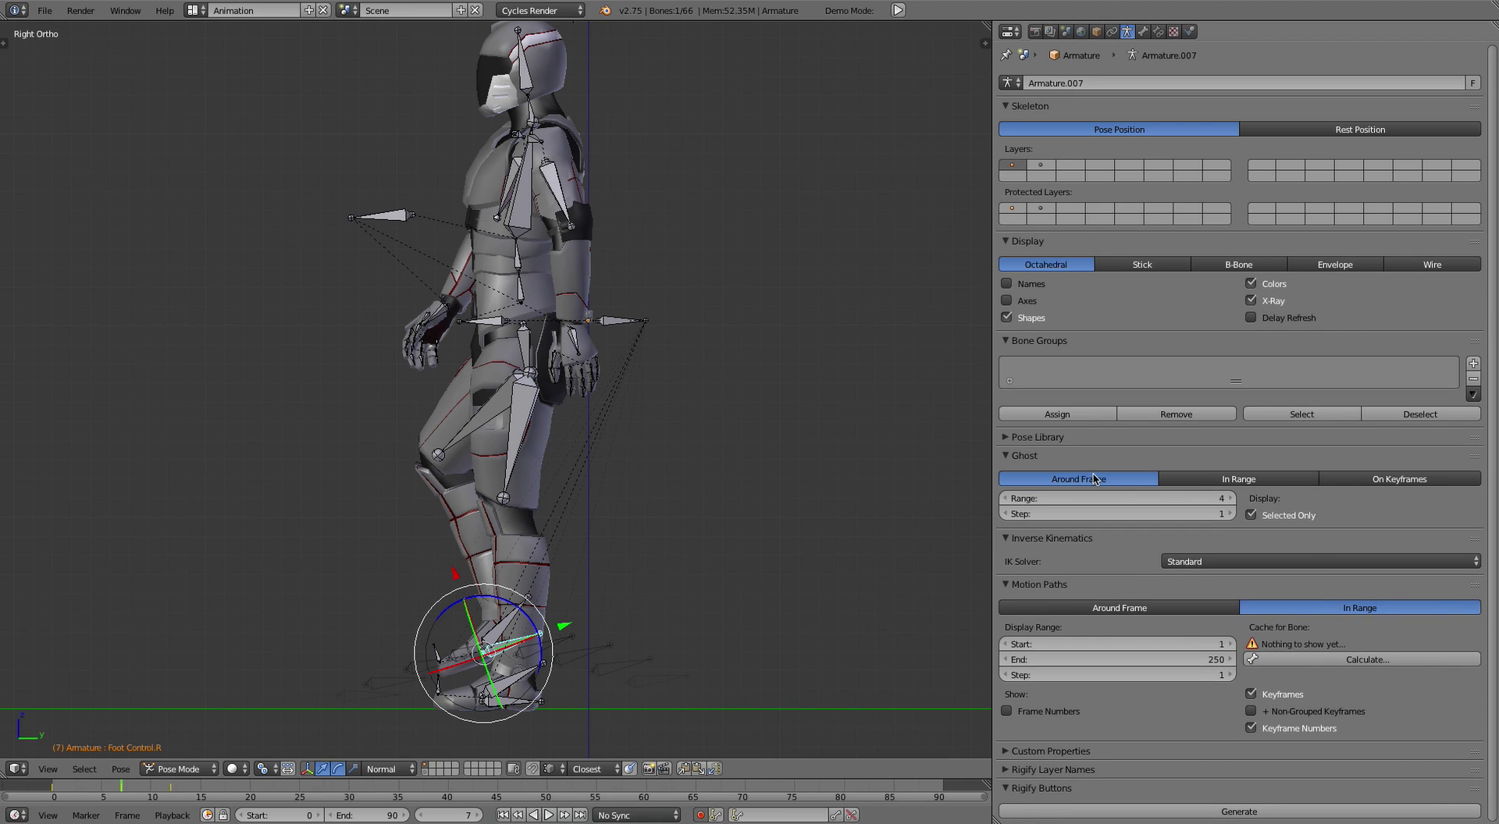
pyautogui.scroll(4, 601, 601)
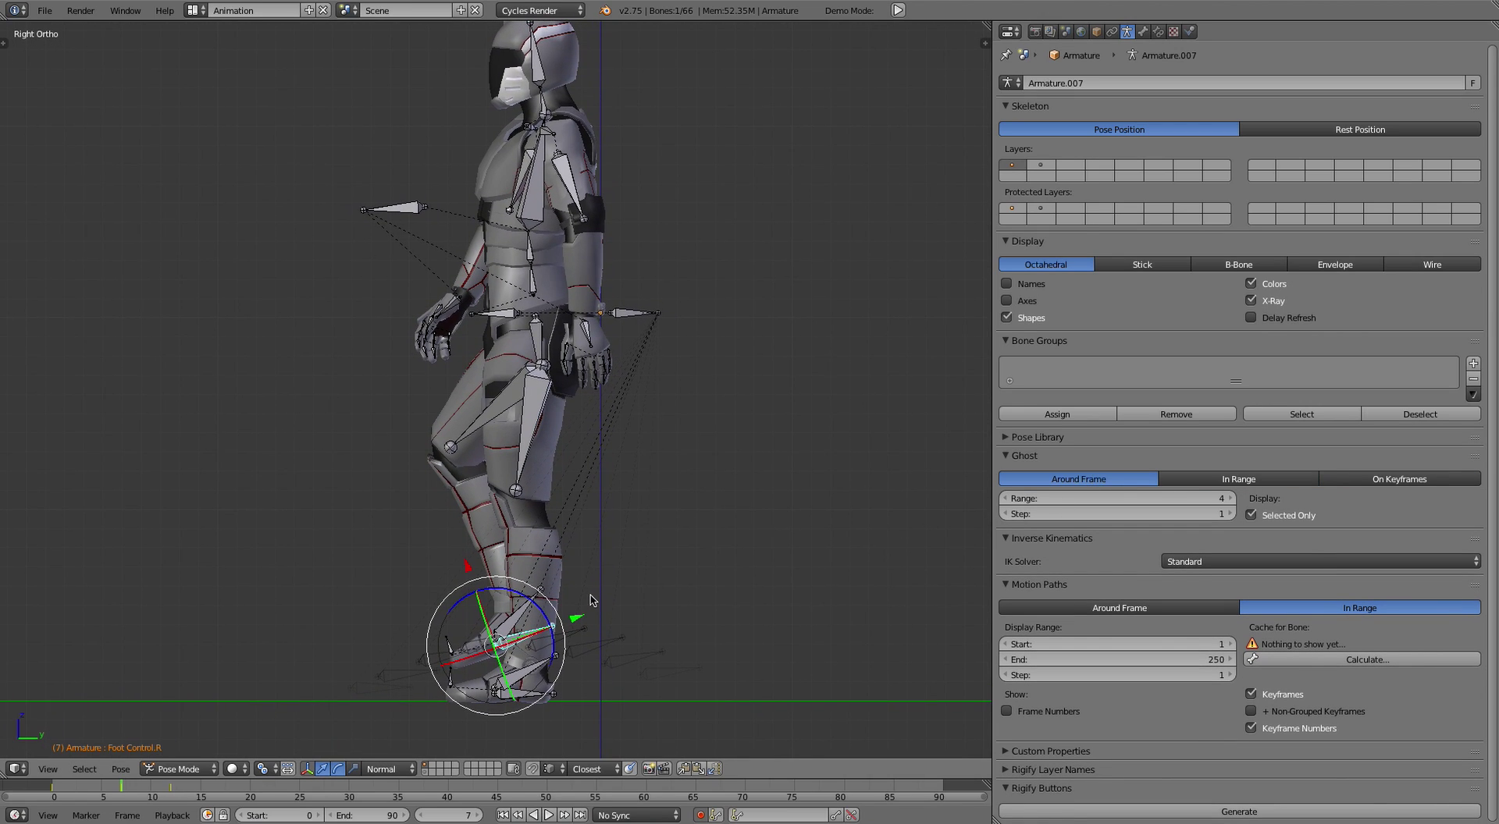
pyautogui.scroll(-4, 601, 602)
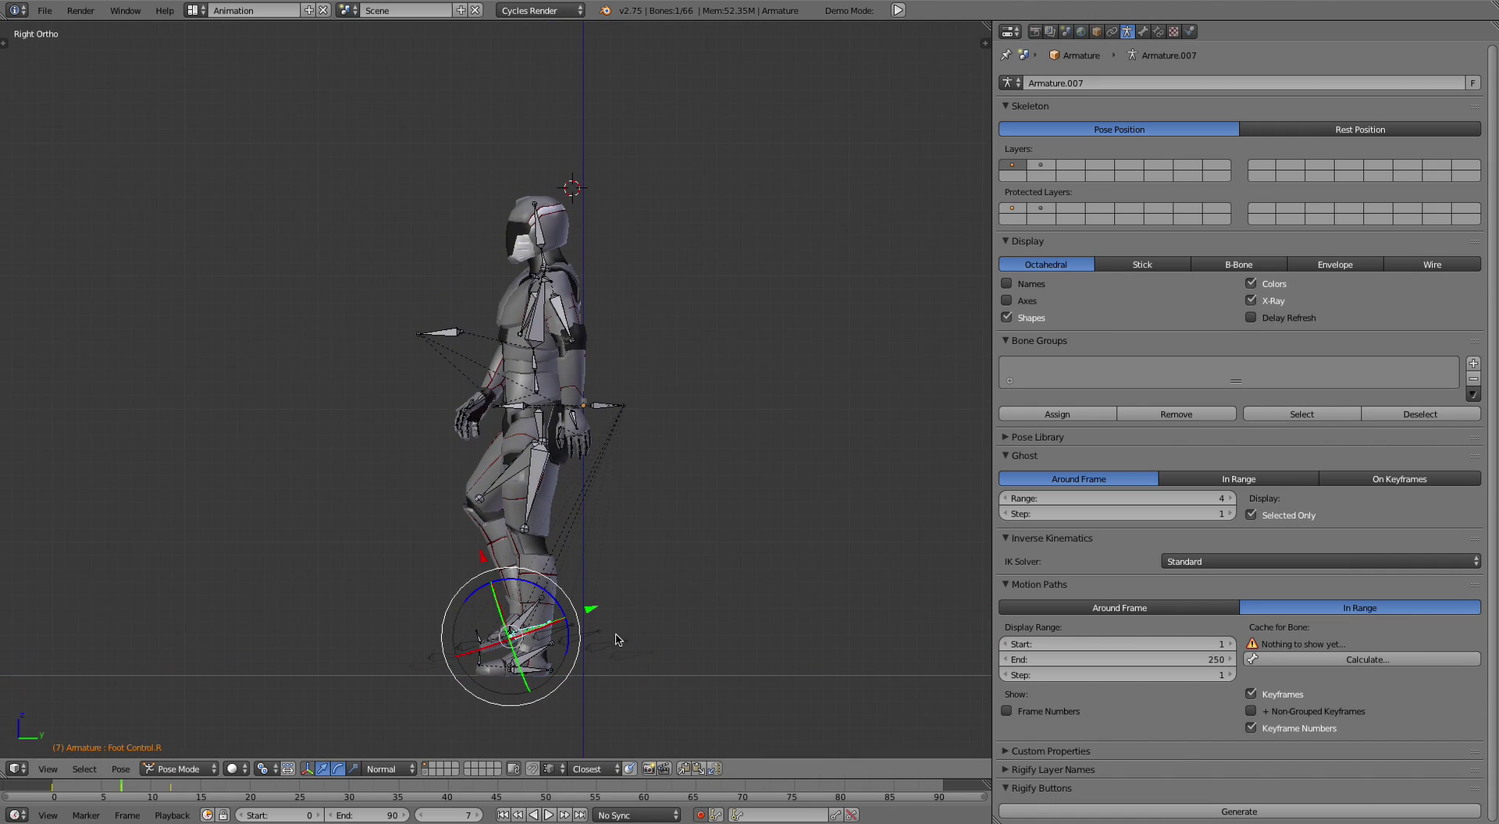
pyautogui.keyDown('shift'); pyautogui.moveTo(630, 598); pyautogui.dragTo(613, 580, button='middle'); pyautogui.keyUp('shift')
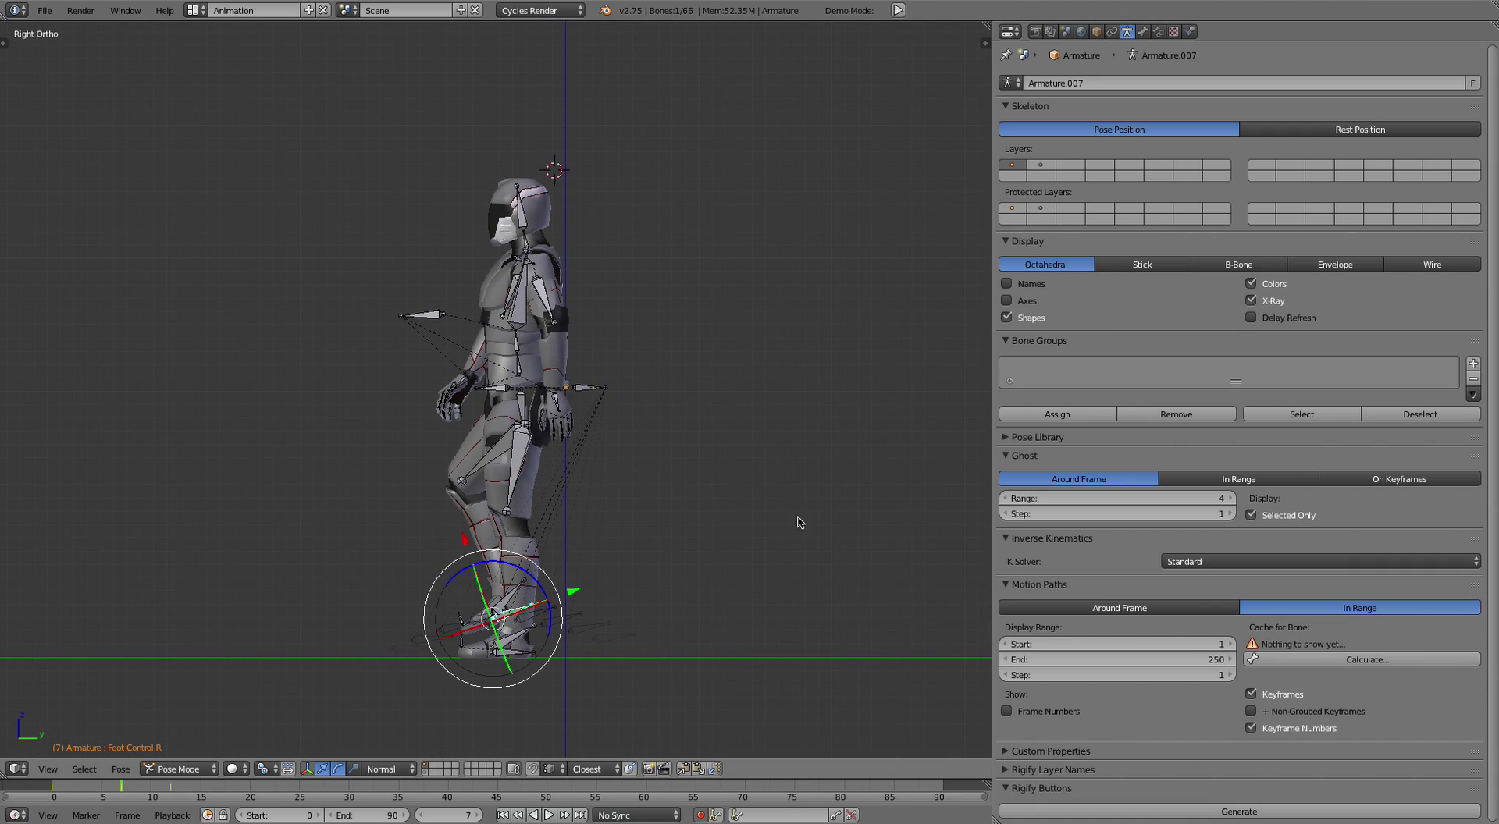
pyautogui.click(1006, 458)
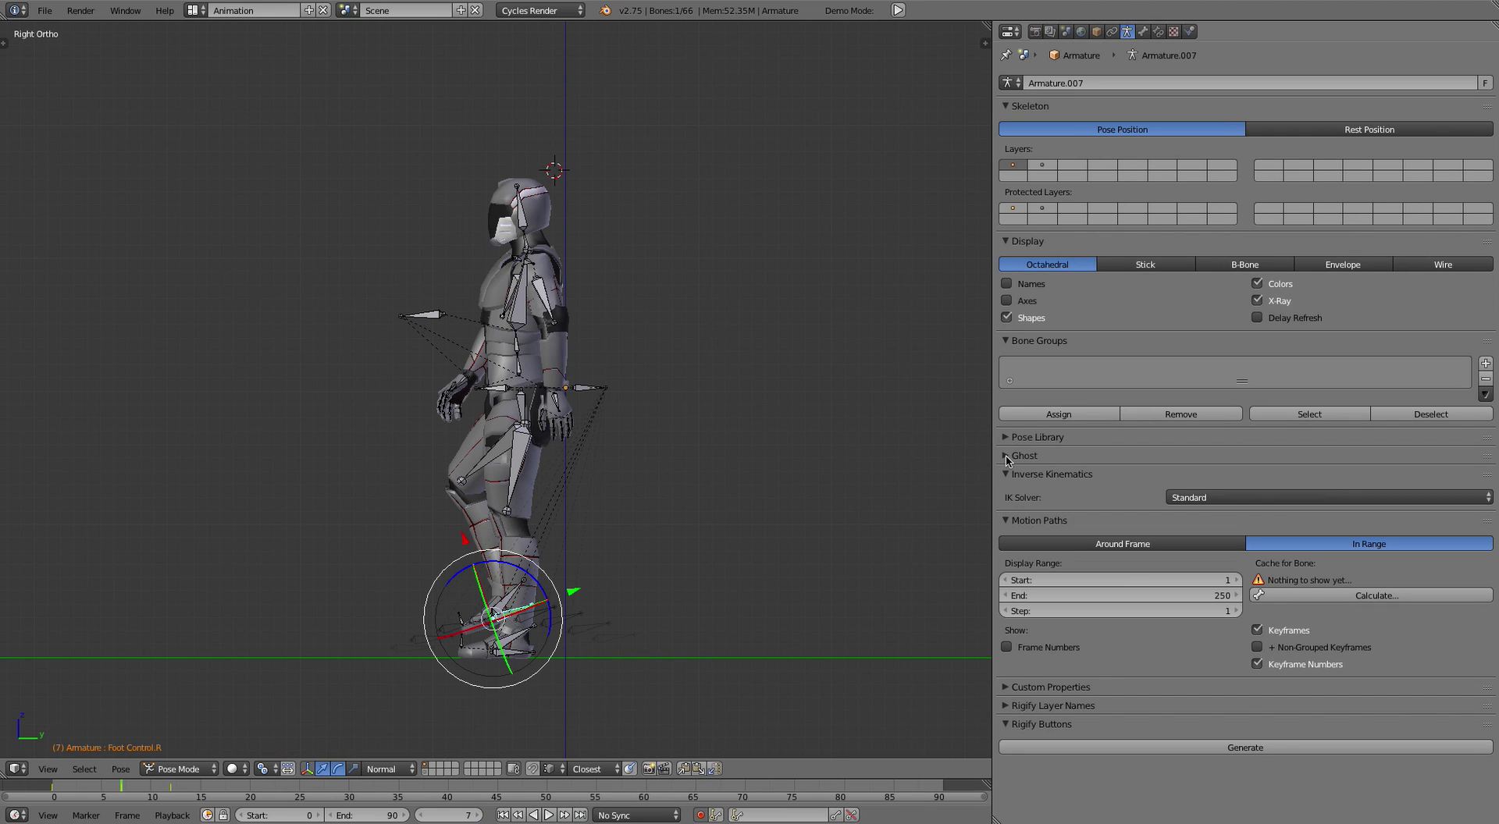
pyautogui.click(1005, 457)
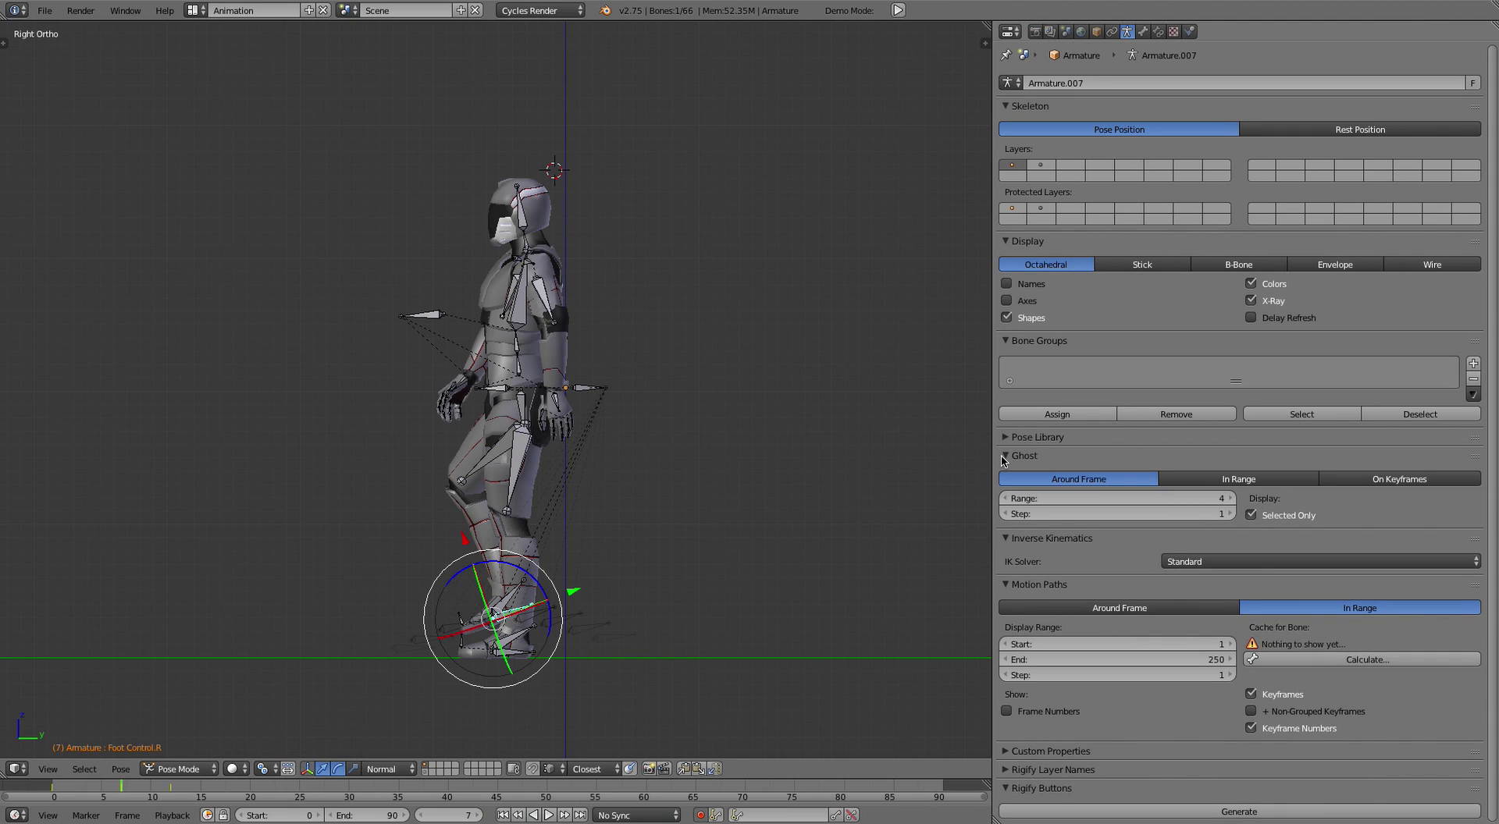
pyautogui.scroll(2, 606, 476)
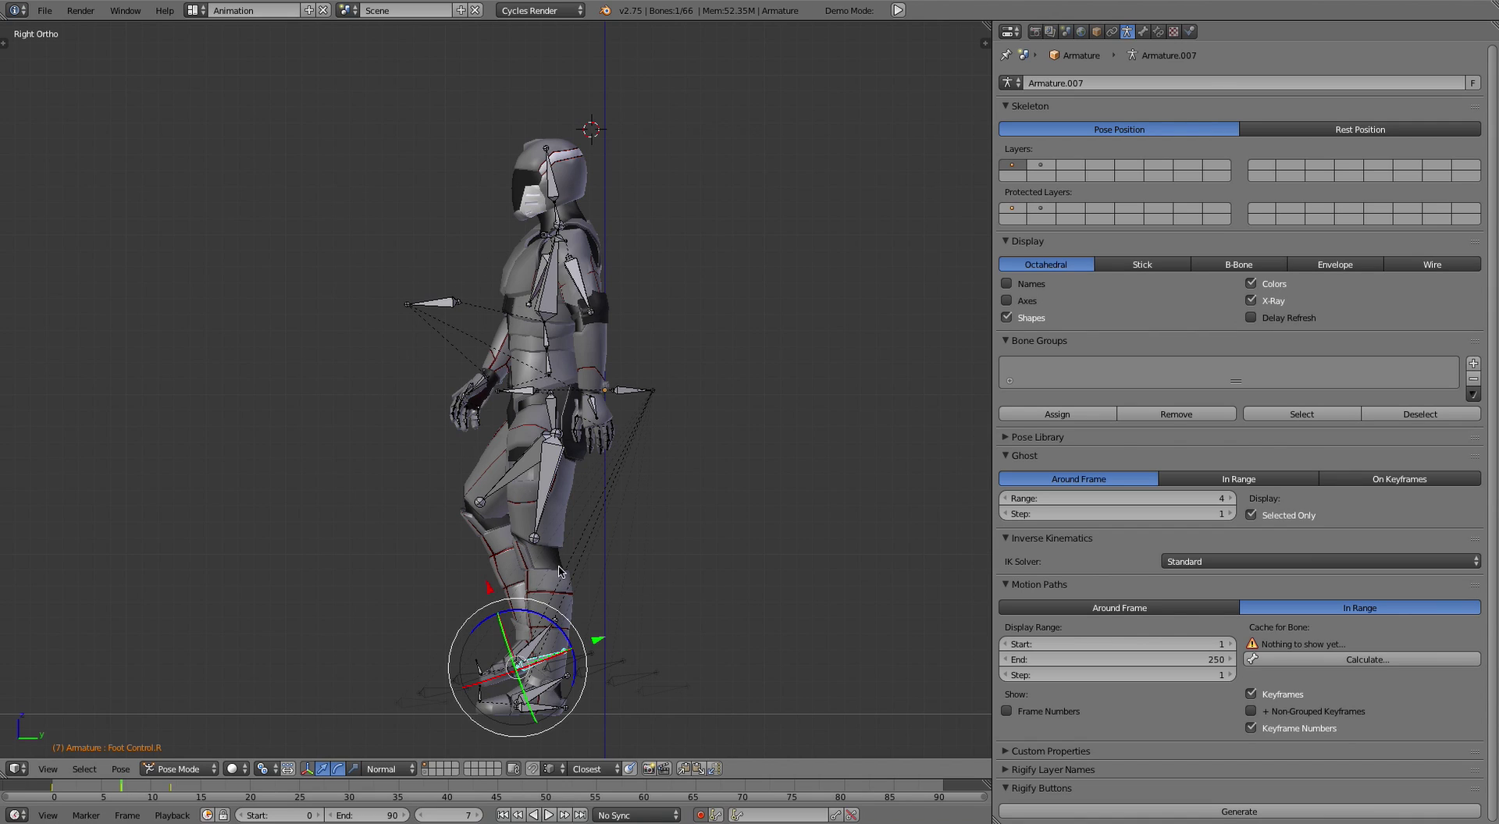
pyautogui.keyDown('shift'); pyautogui.moveTo(620, 556); pyautogui.dragTo(604, 565, button='middle'); pyautogui.keyUp('shift')
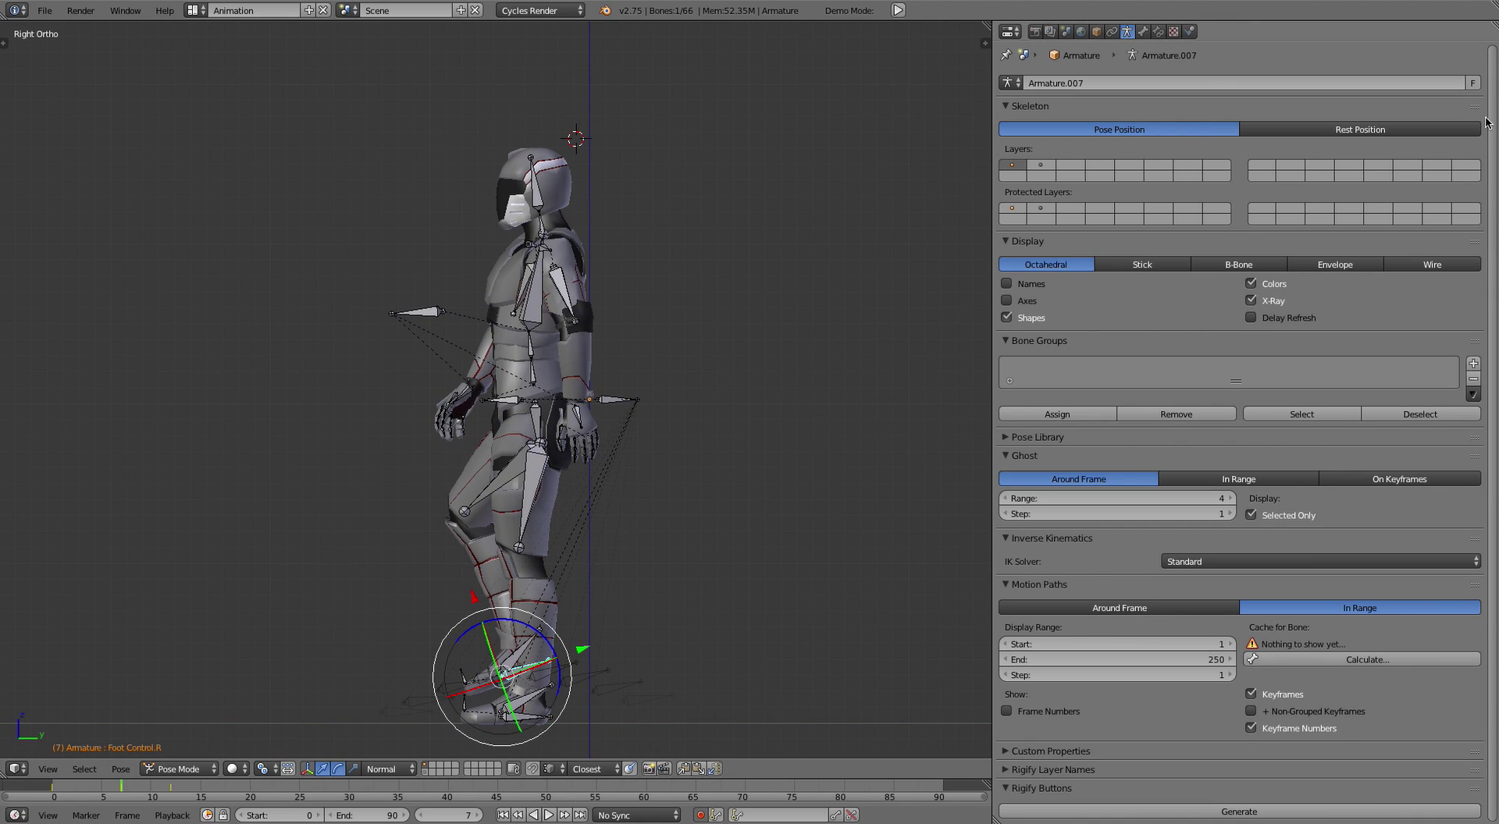